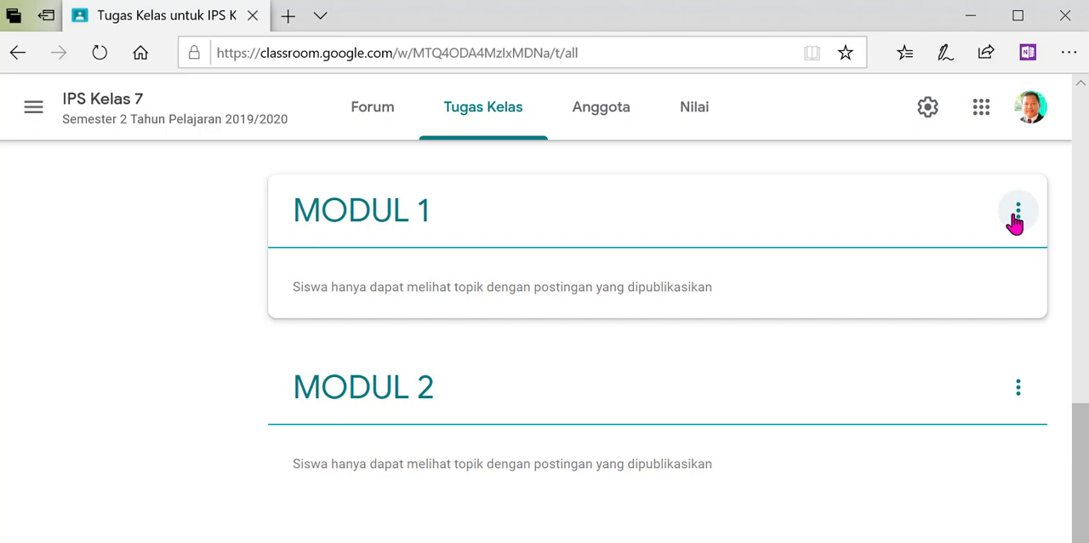
- Rename the topic MODUL 1 as "MODUL 1 (S1, M1): Letak Wilayah Indonesia"
left_click(1016, 213)
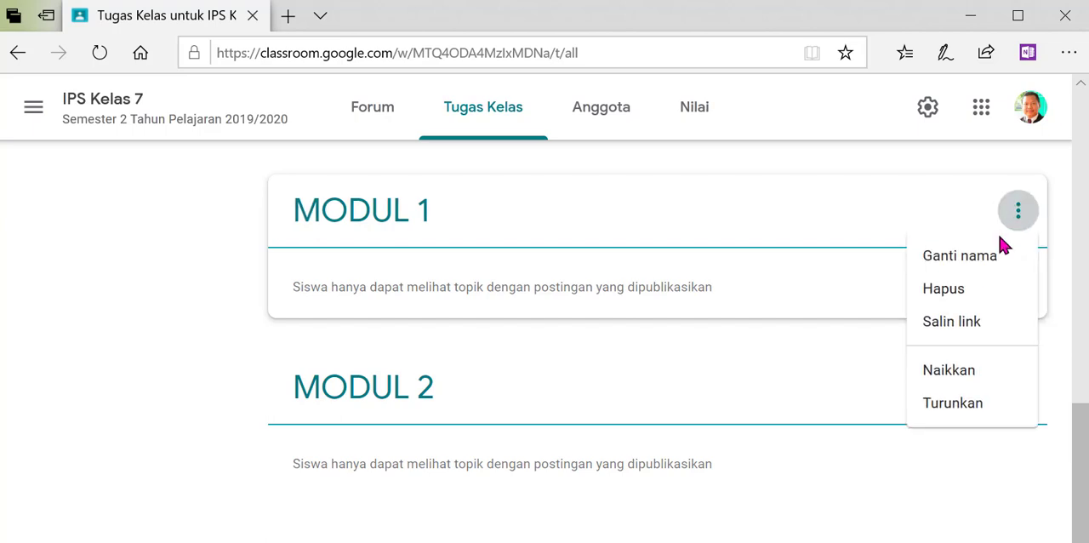
left_click(928, 256)
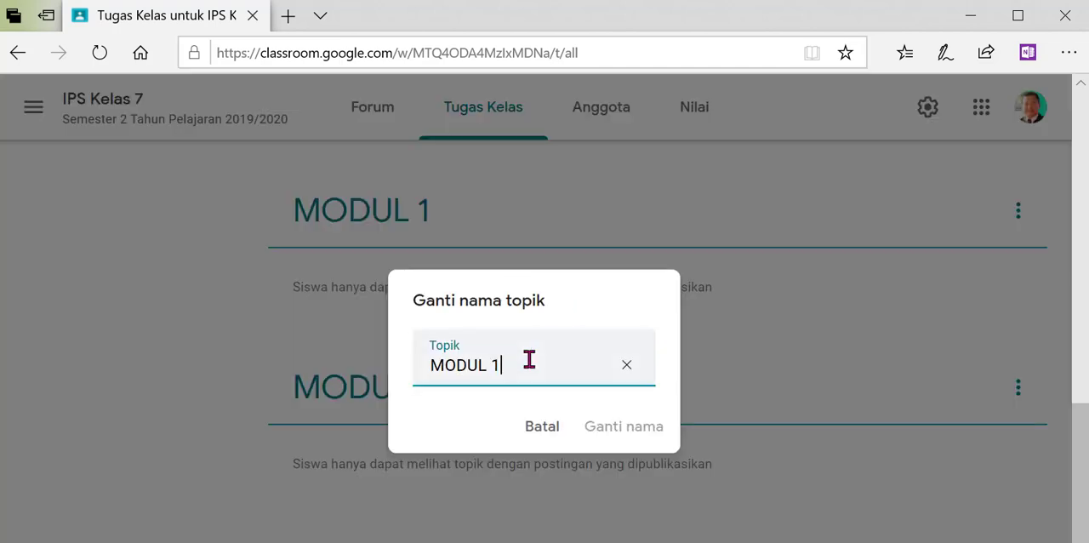
type("(")
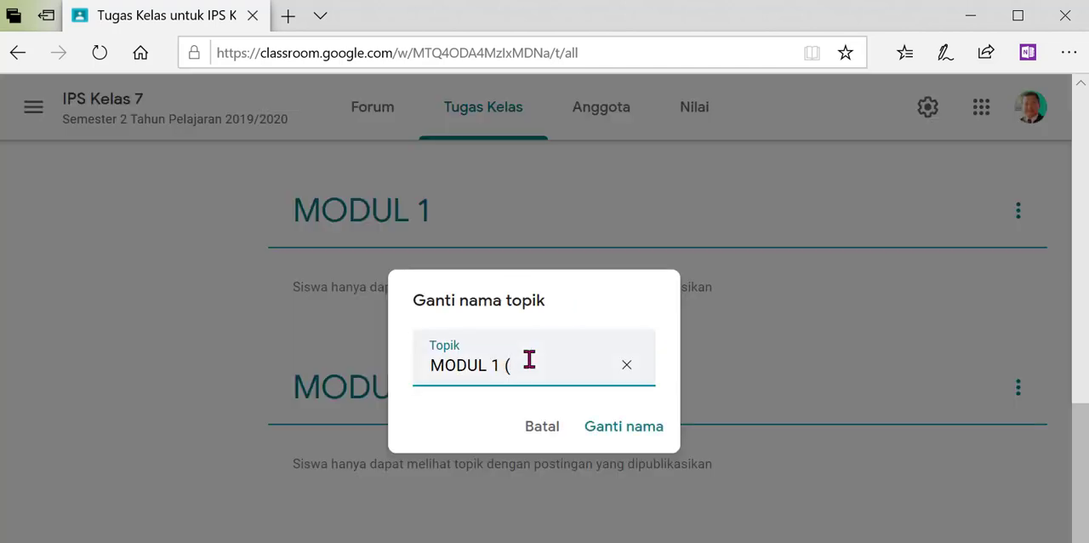
type("S1, M1): Leta")
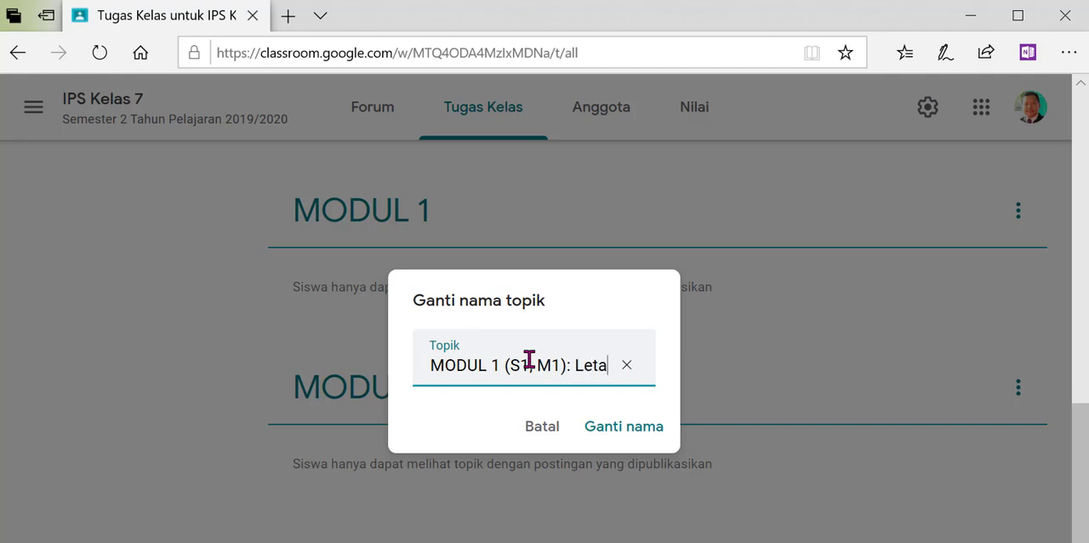
type("k Wilaya")
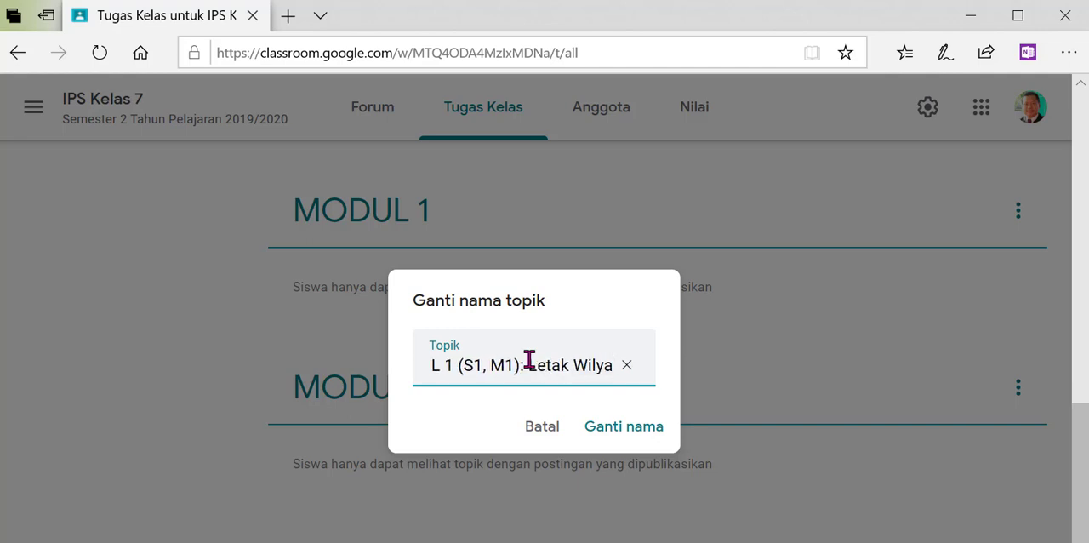
type("h Ind")
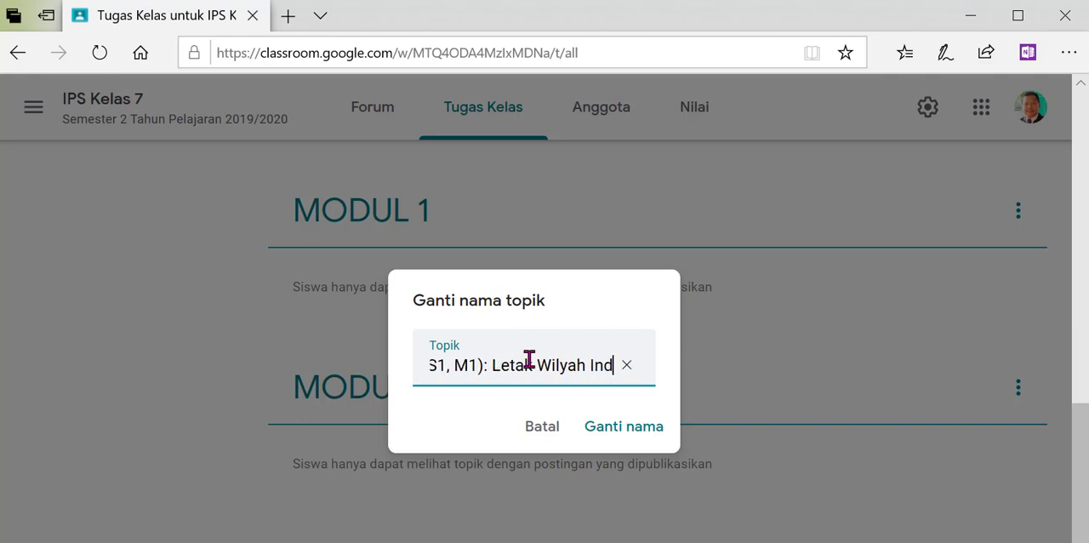
type("o")
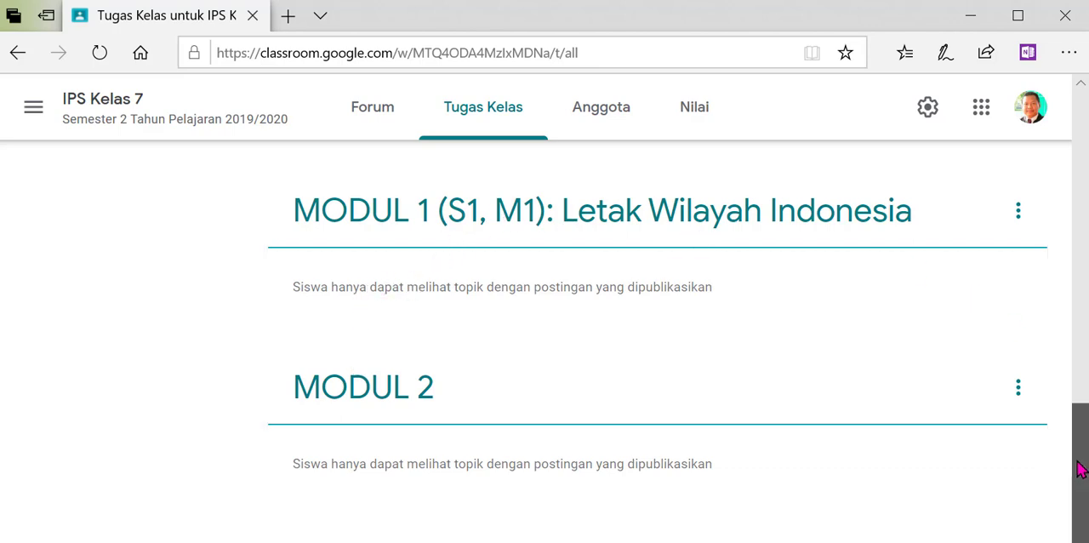
- Create a new class material (Materi) with the title "Tujuan Belajar"
left_click_drag(1079, 470, 1084, 156)
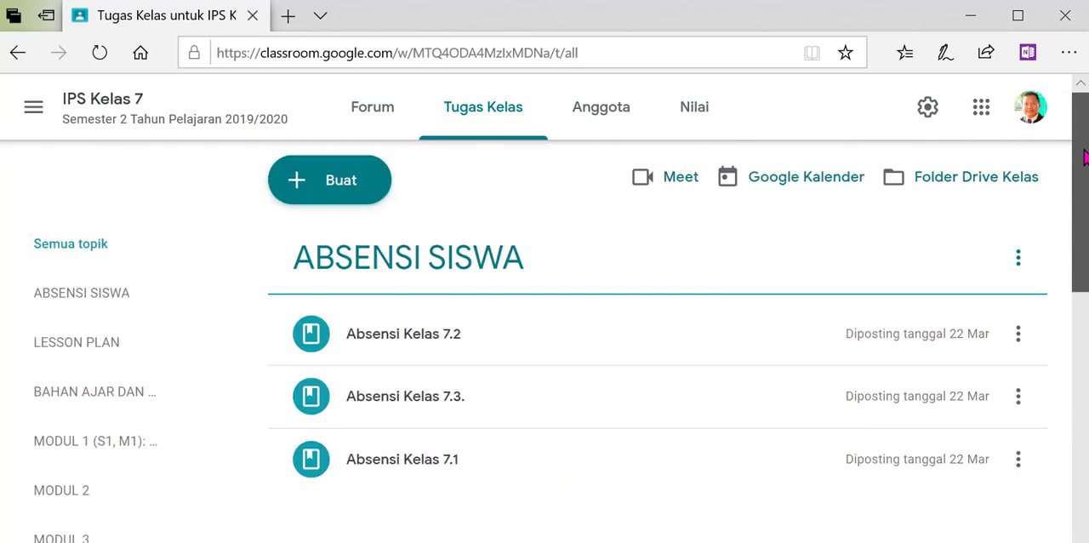
left_click(316, 193)
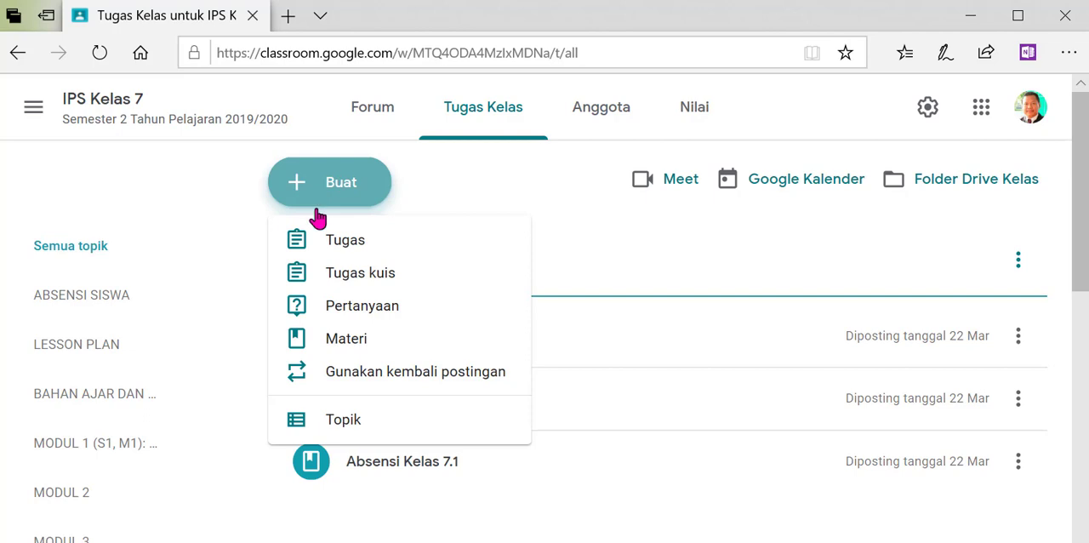
left_click(346, 349)
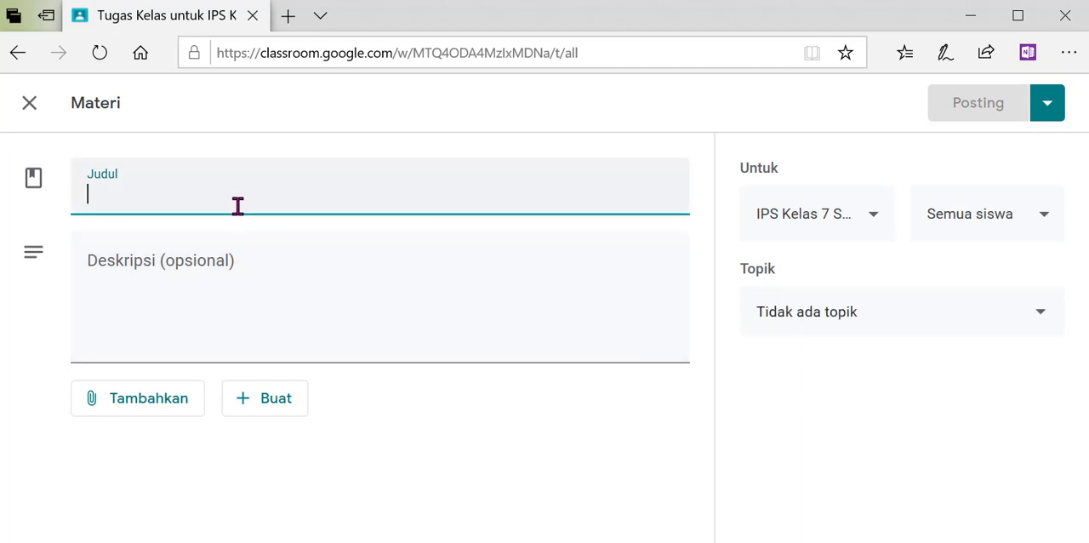
type("T")
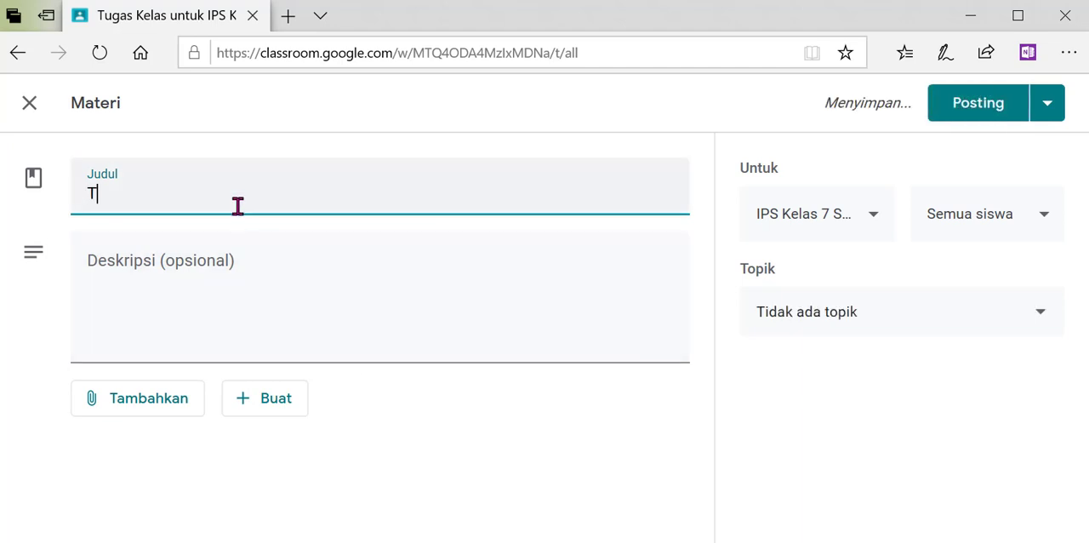
type("ujuan Belajar")
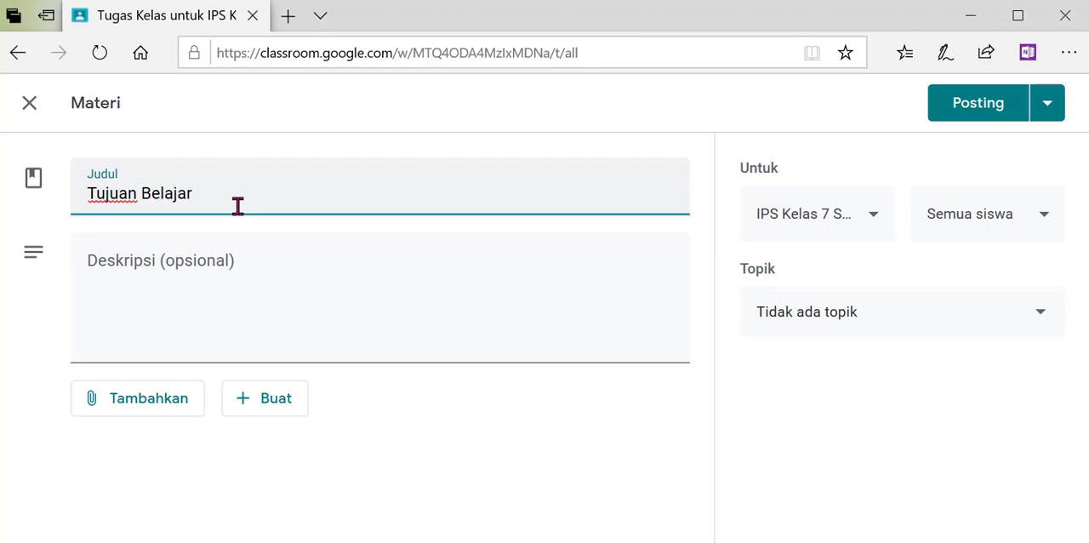
- Copy the Tujuan Pembelajaran text and its two objectives from the Word lesson plan into the material's description, and post the material
left_click(217, 269)
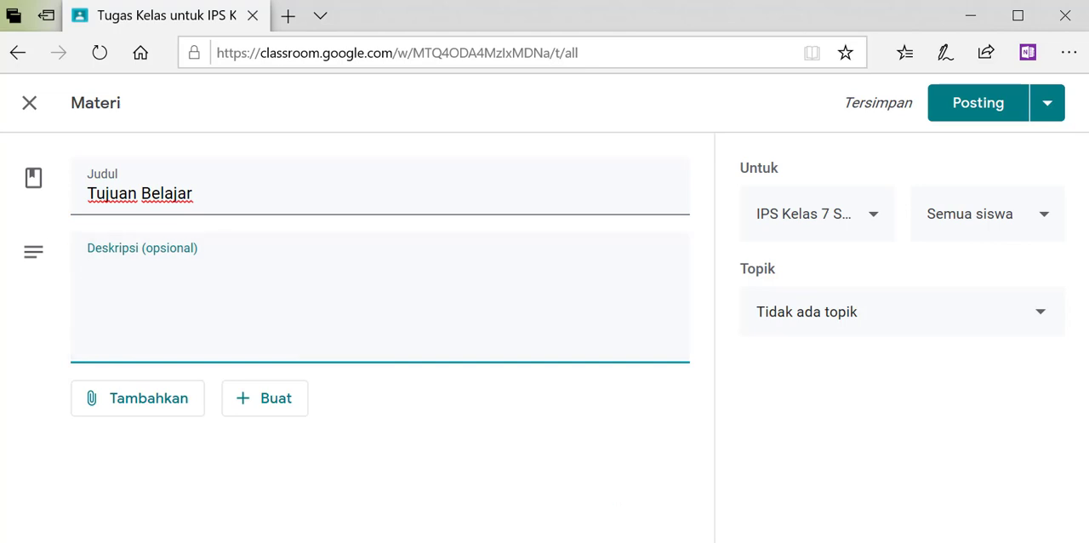
key("alt+Tab")
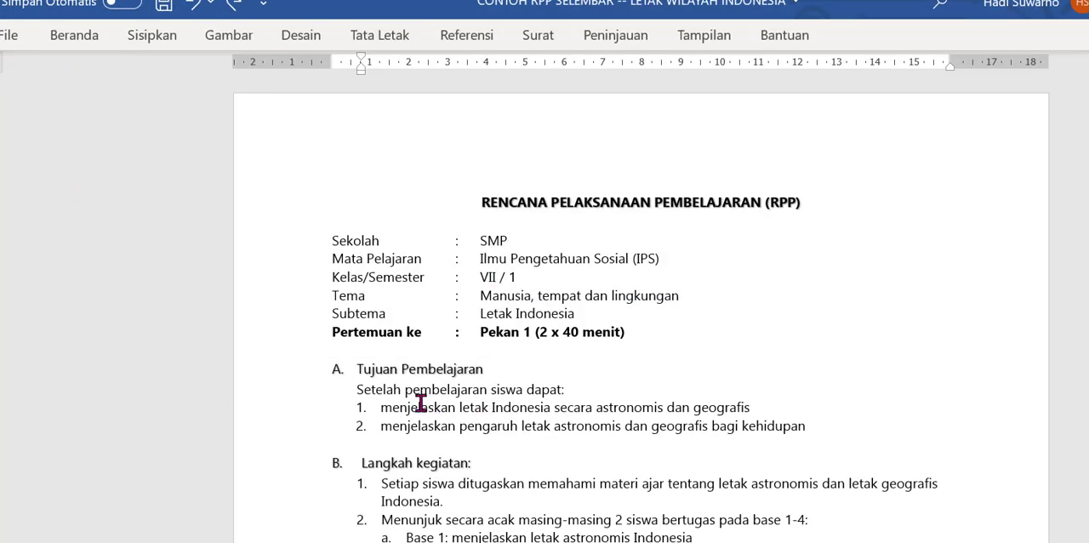
left_click_drag(371, 393, 823, 422)
right_click(689, 416)
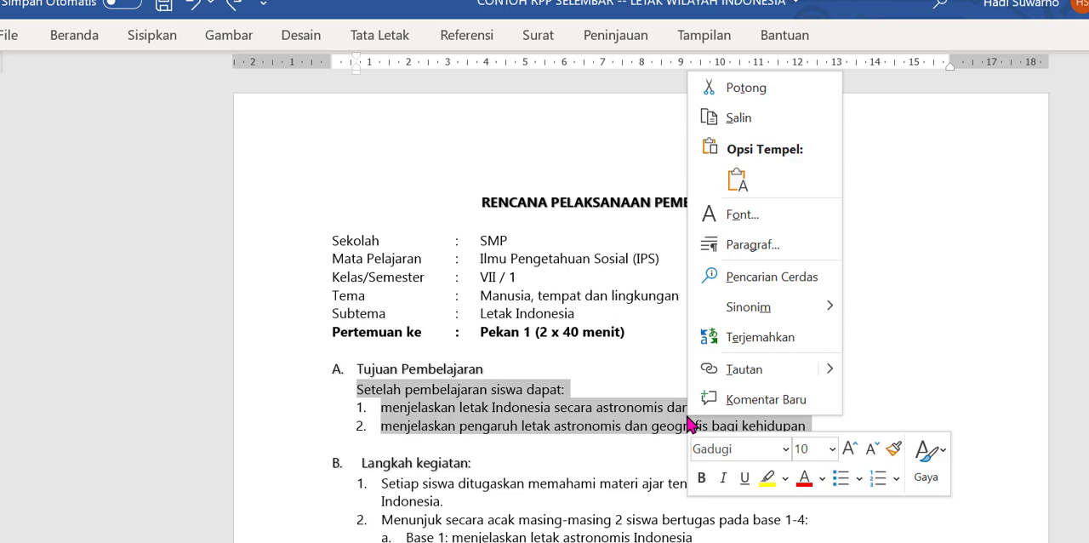
left_click(745, 119)
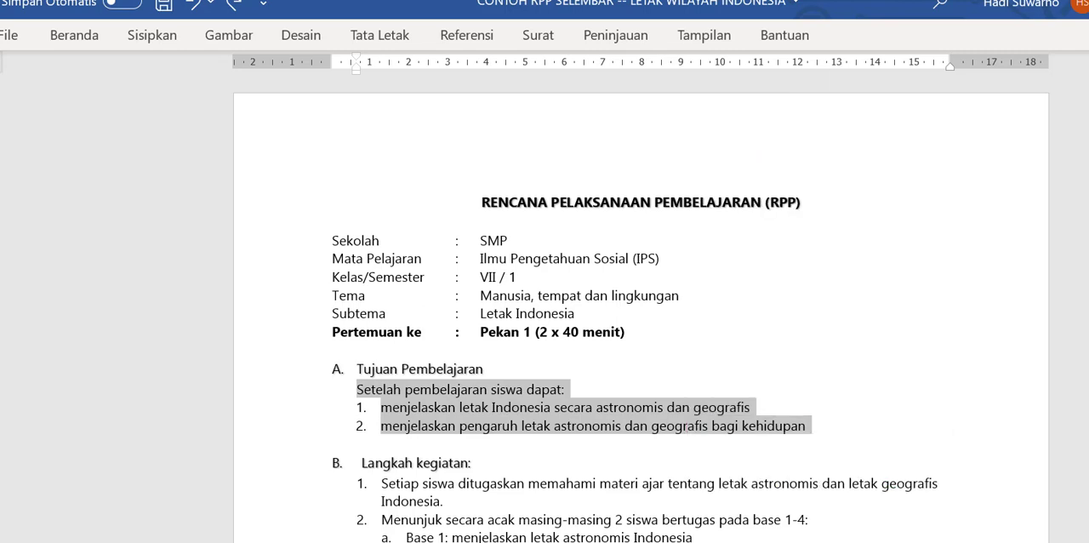
key("alt+Tab")
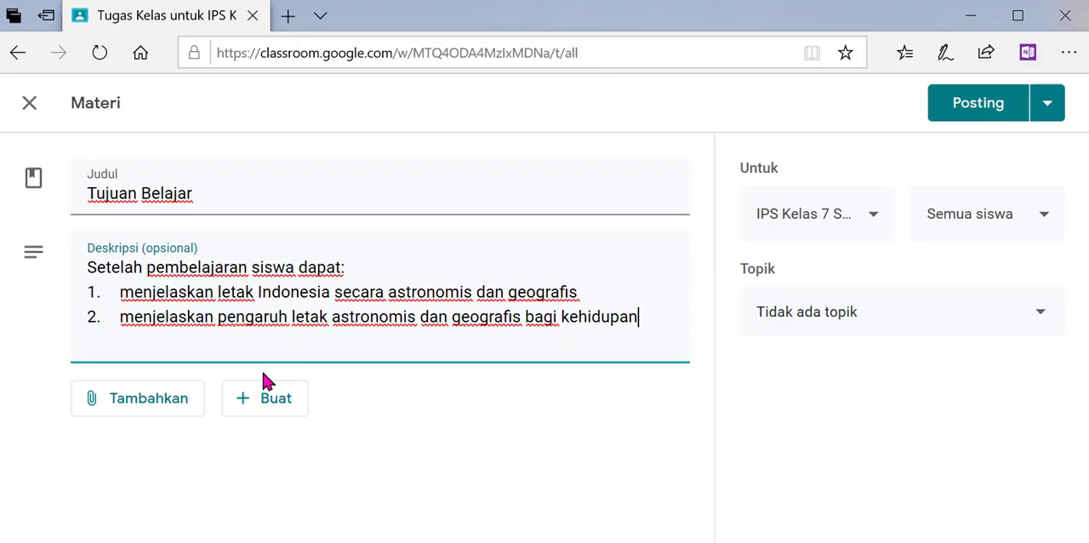
left_click(978, 103)
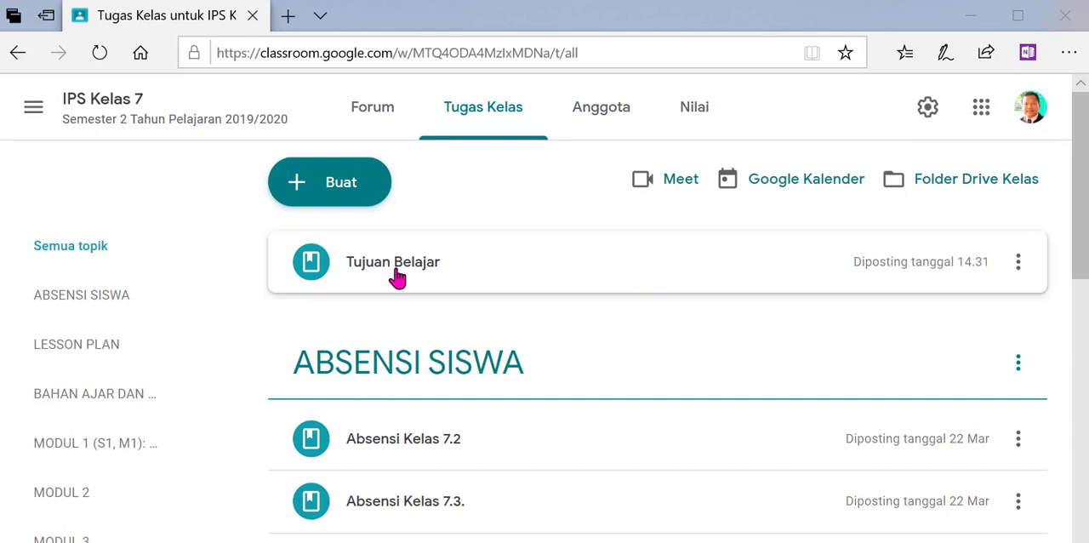
- Move the Tujuan Belajar material into the topic MODUL 1 (S1, M1): Letak Wilayah Indonesia
left_click(397, 269)
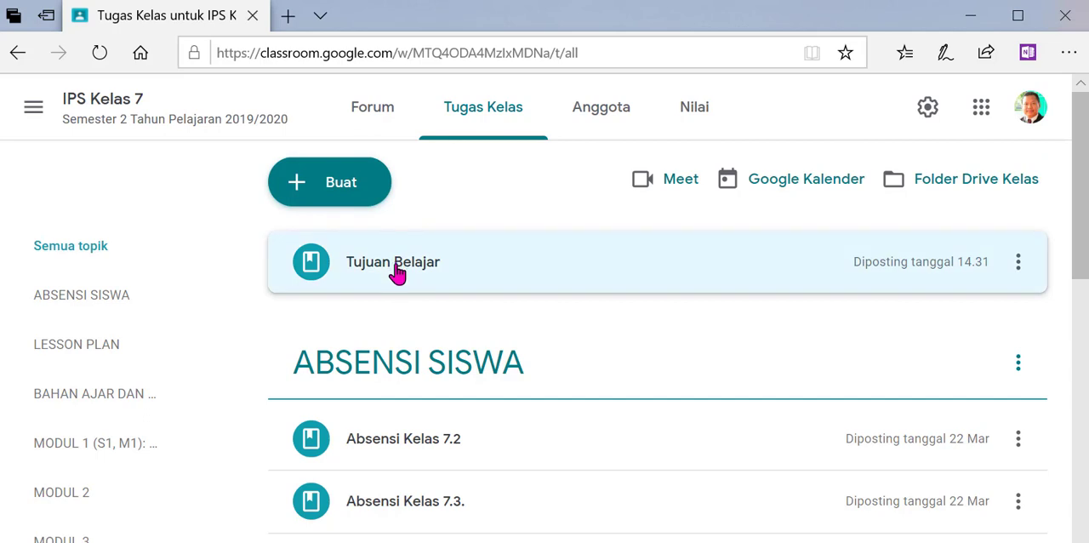
left_click_drag(397, 271, 434, 534)
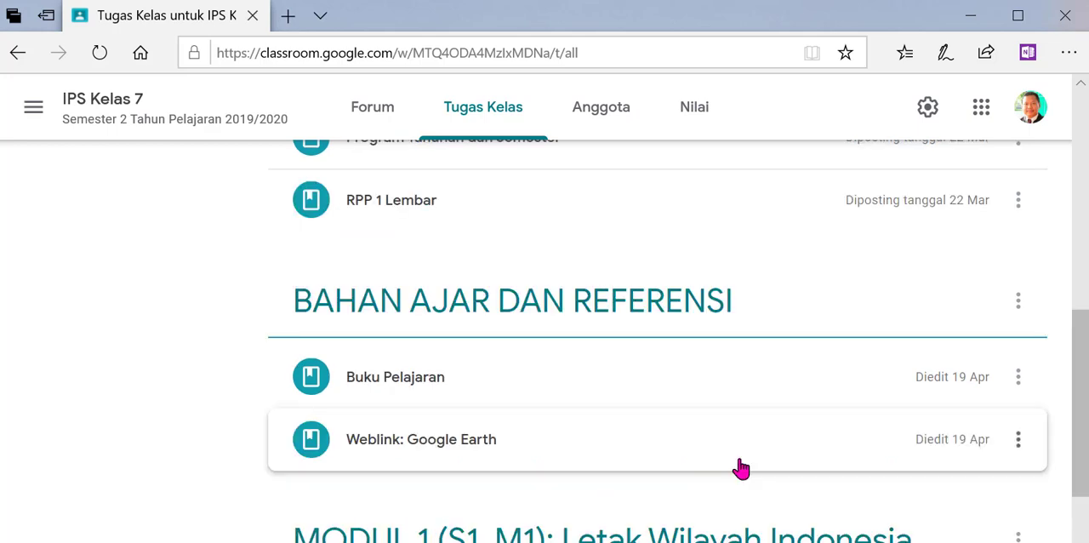
left_click_drag(1085, 420, 1085, 501)
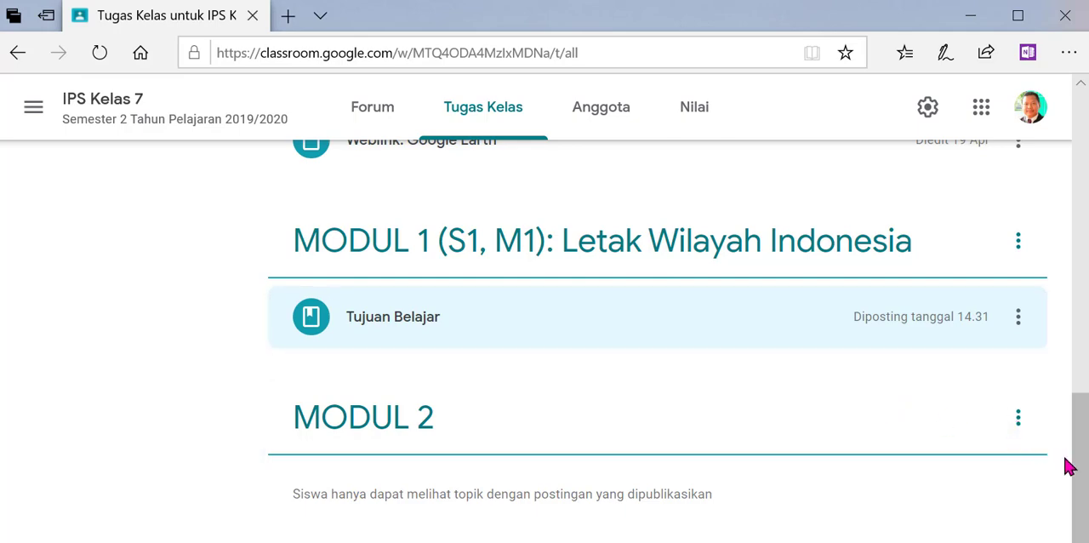
- Start another new class material (Materi)
left_click_drag(1079, 431, 1012, 160)
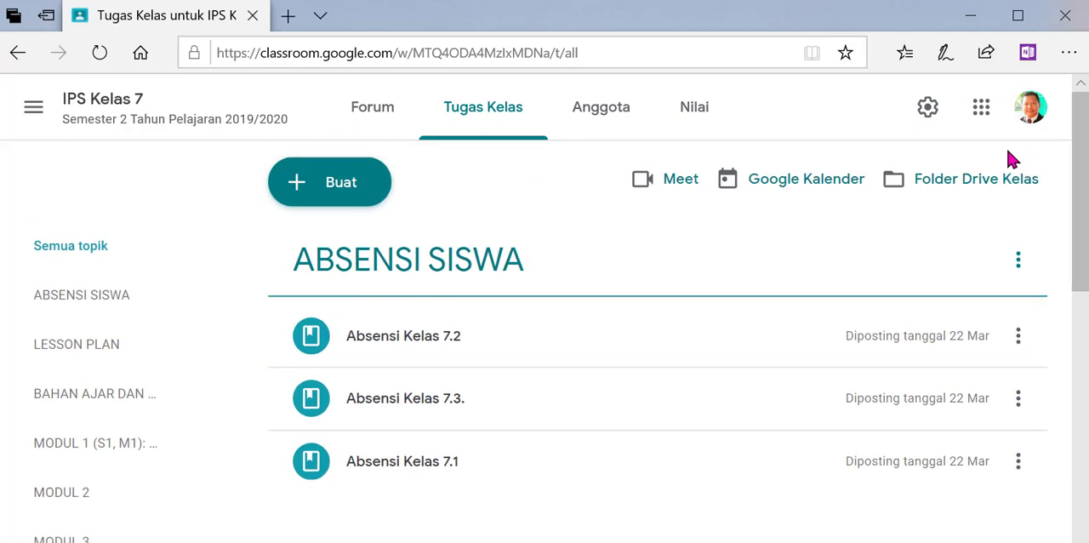
left_click(311, 185)
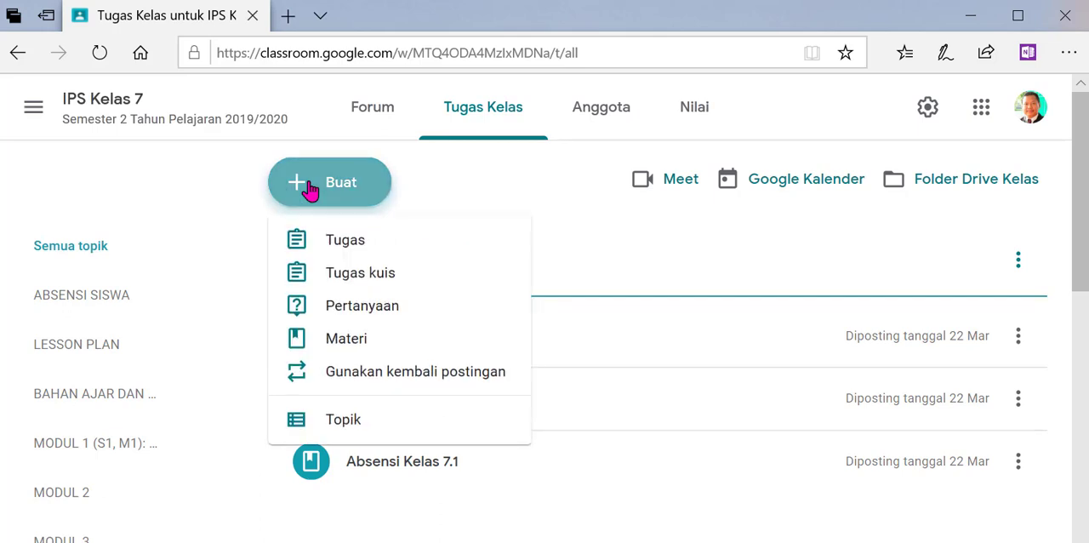
left_click(336, 341)
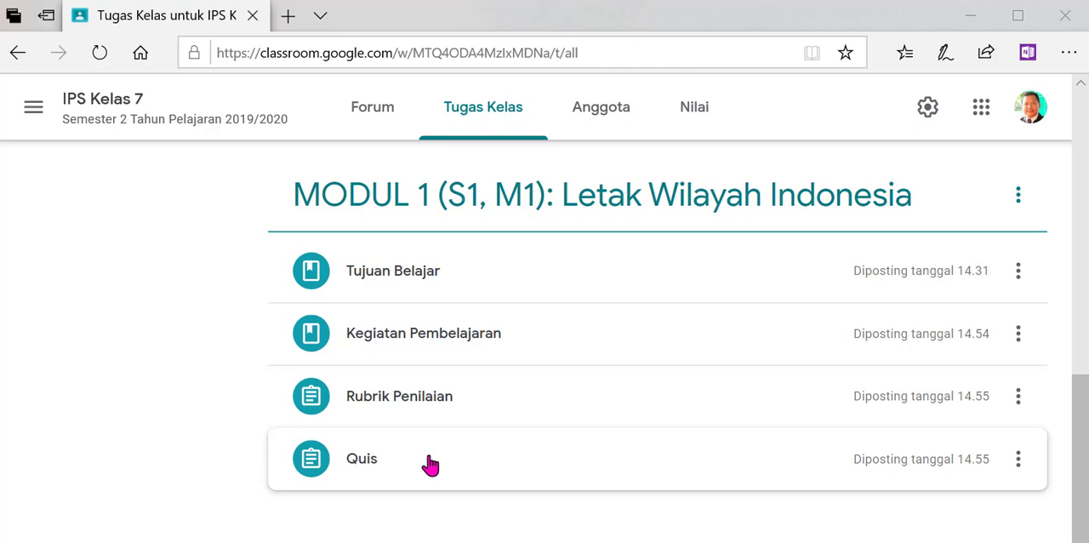
- Open the Kegiatan Pembelajaran material and copy the five Langkah kegiatan items from the lesson plan in Word
left_click(431, 343)
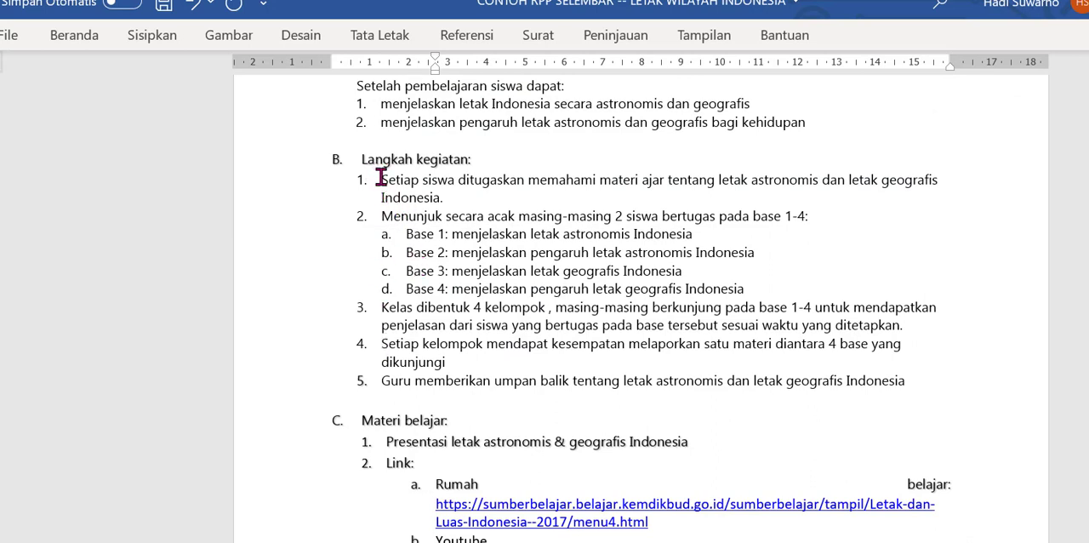
left_click_drag(380, 179, 916, 399)
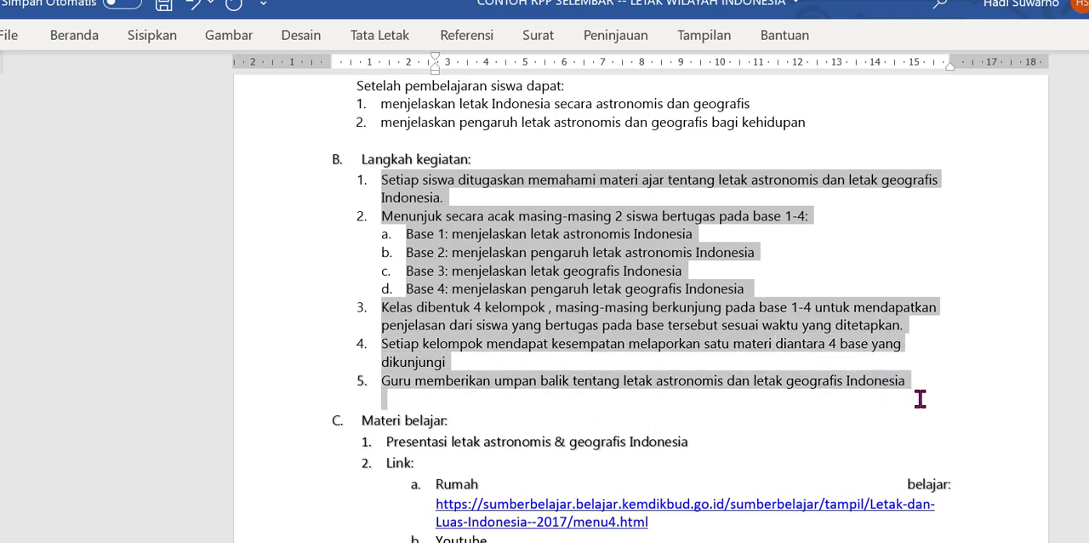
right_click(446, 259)
left_click(483, 293)
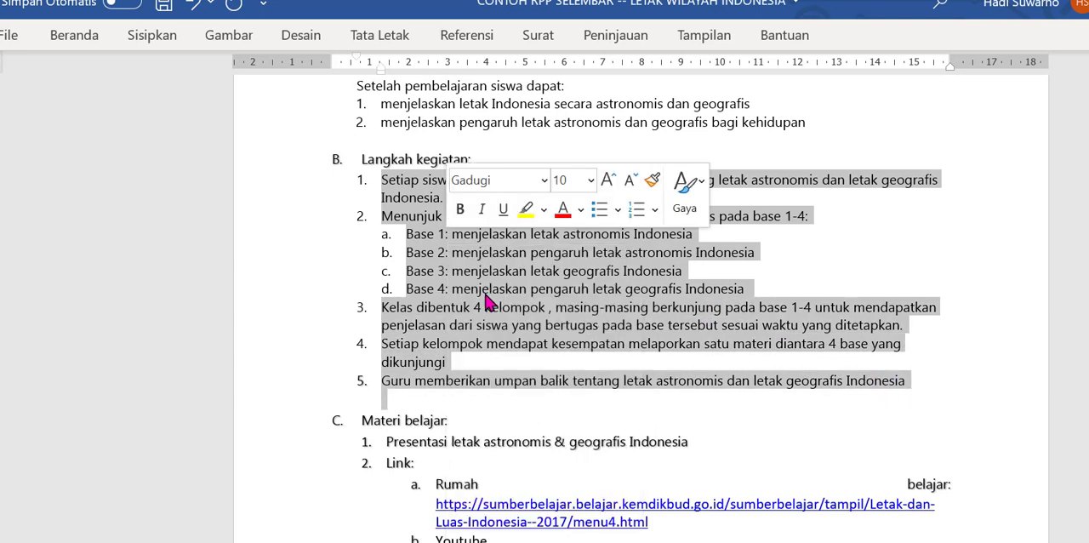
left_click(514, 308)
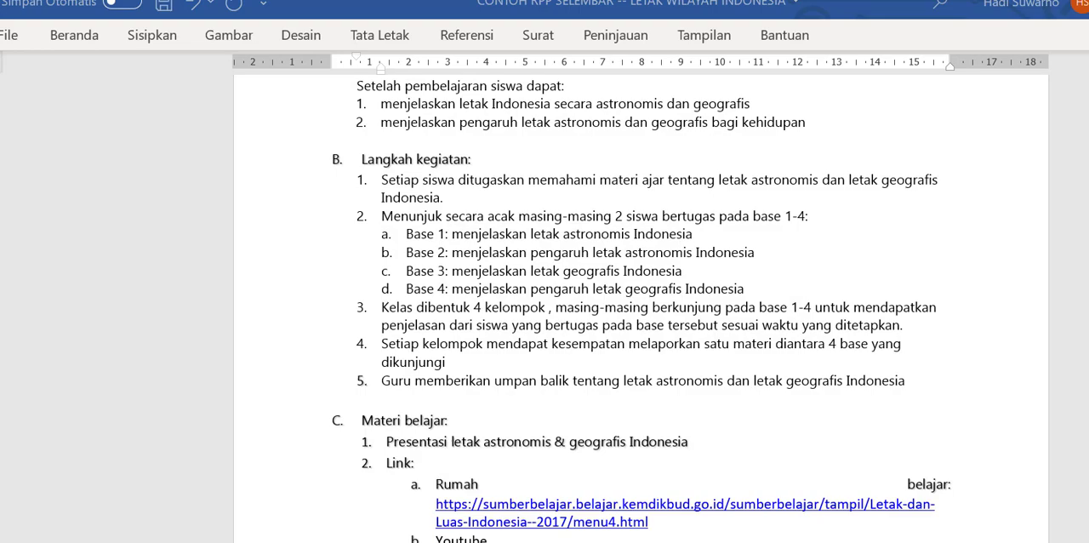
- Switch back to the Classroom material and paste the copied activity steps into the description of Kegiatan Pembelajaran
key("alt+Tab")
left_click(233, 284)
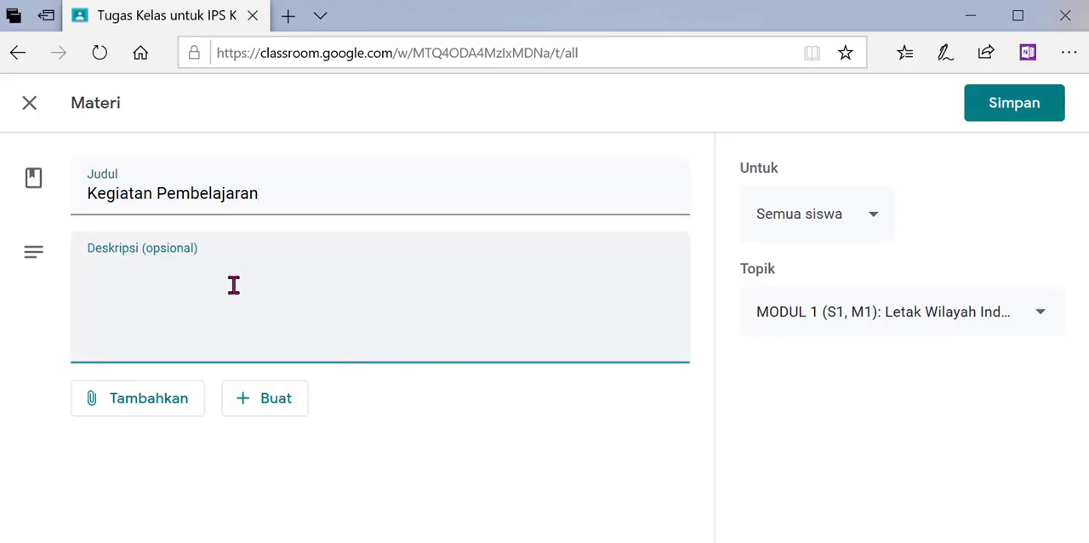
key("ctrl+v")
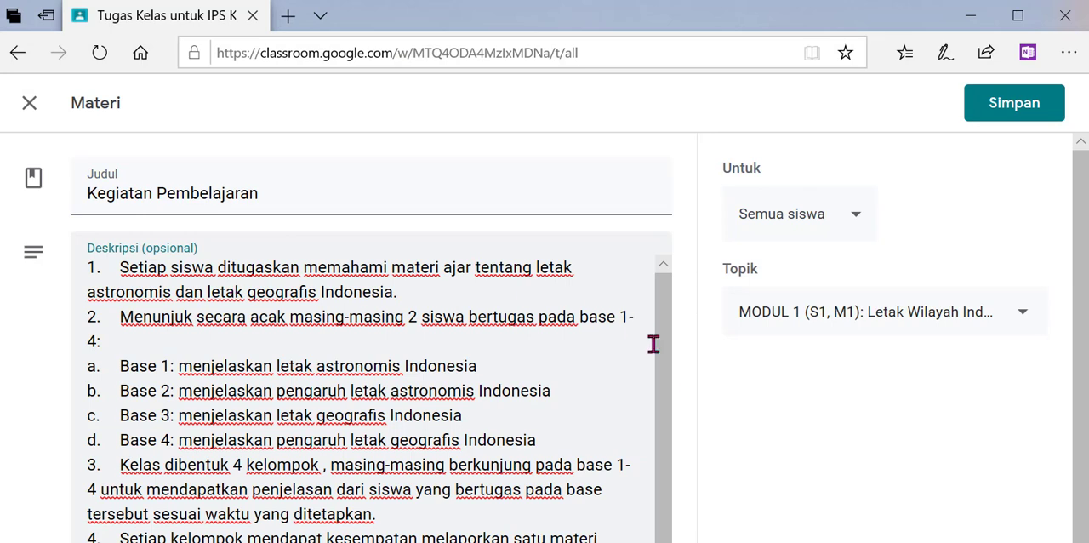
scroll(661, 391, "down", 2)
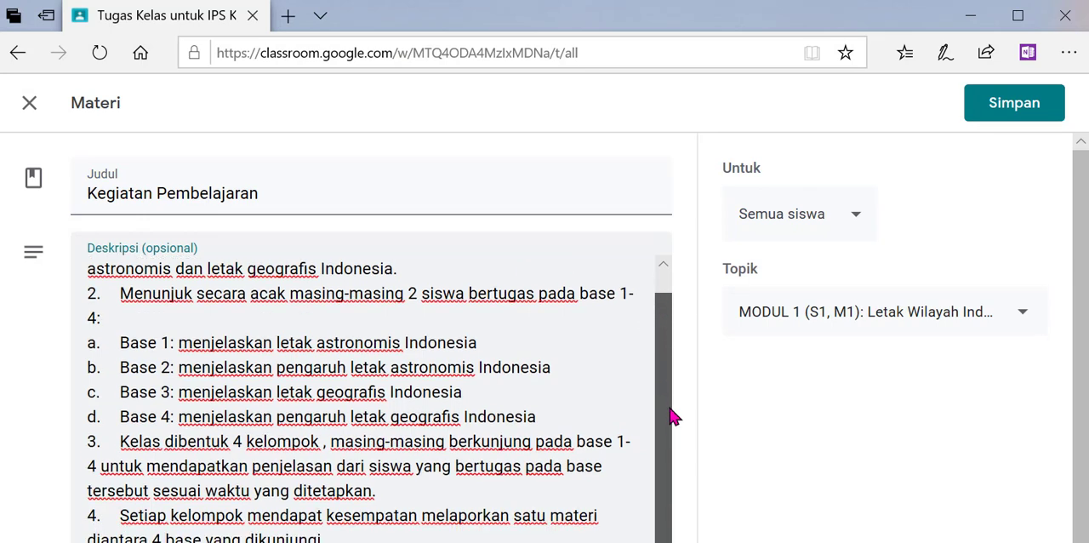
scroll(649, 375, "up", 2)
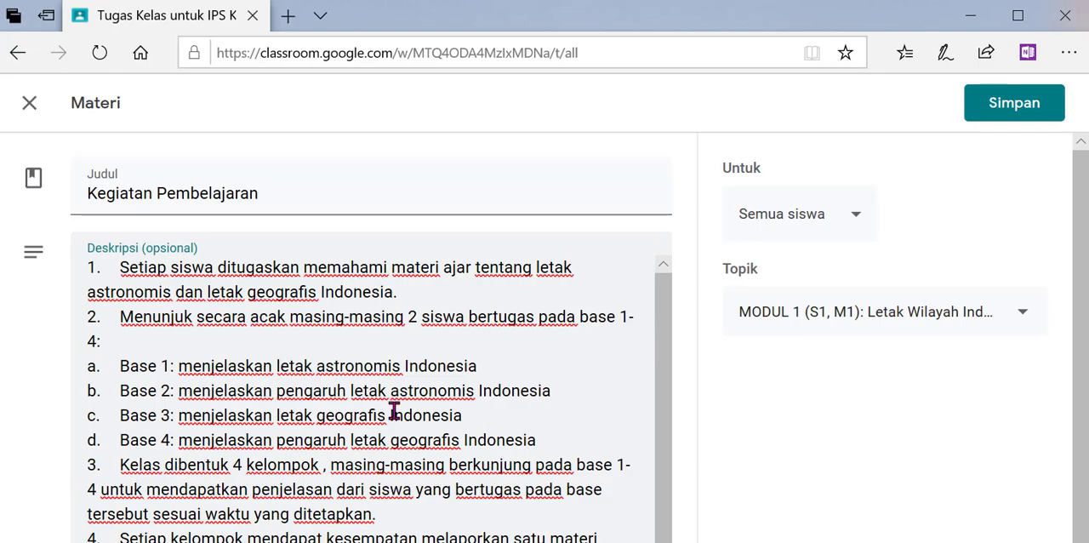
- Attach Letak Wilayah Indonesia.pdf from the GOOGLE SUITE folder on Local Disk (D:) to the Kegiatan Pembelajaran material via Google Drive upload
scroll(779, 290, "down", 2)
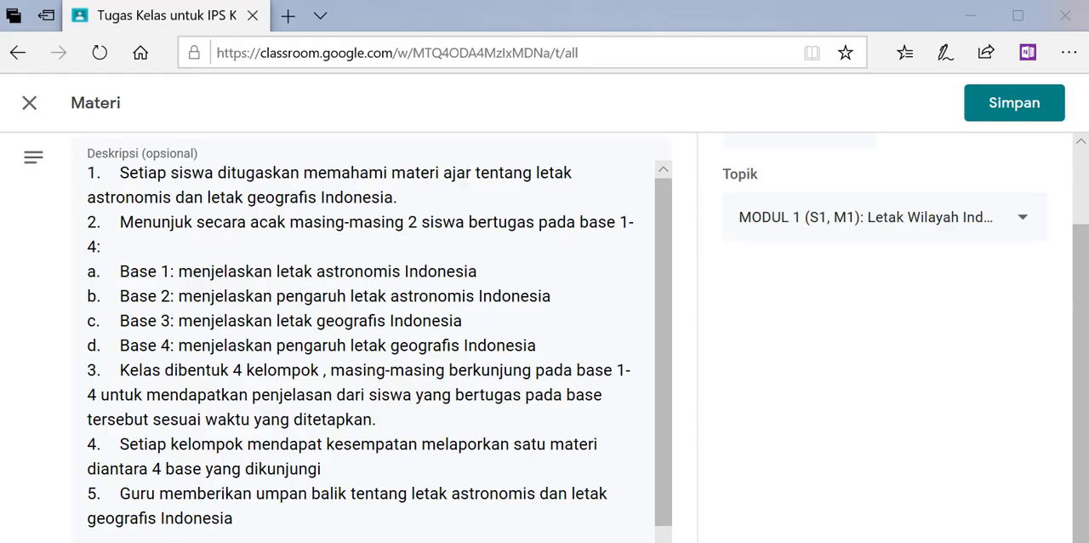
left_click(1051, 375)
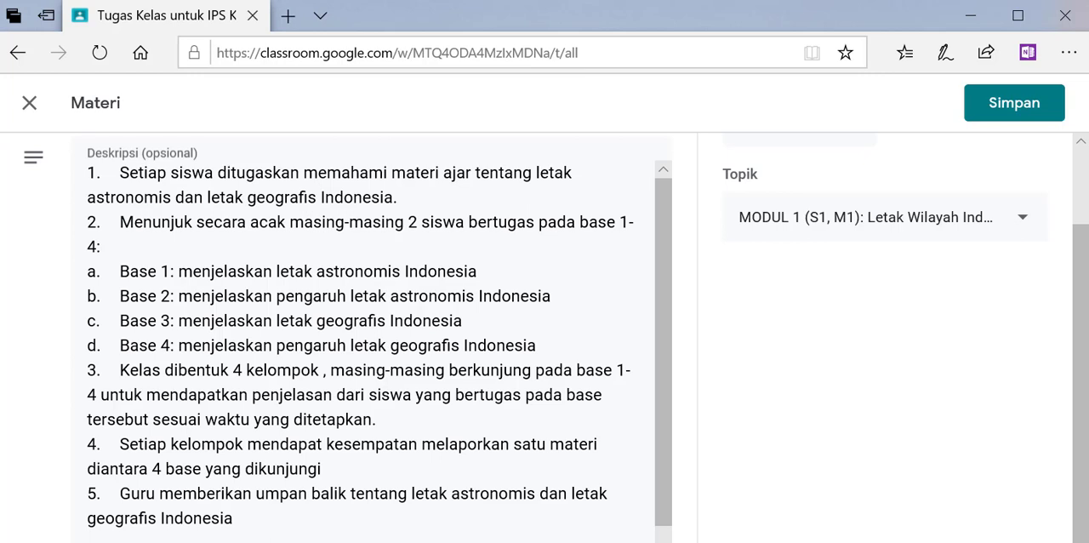
left_click(119, 541)
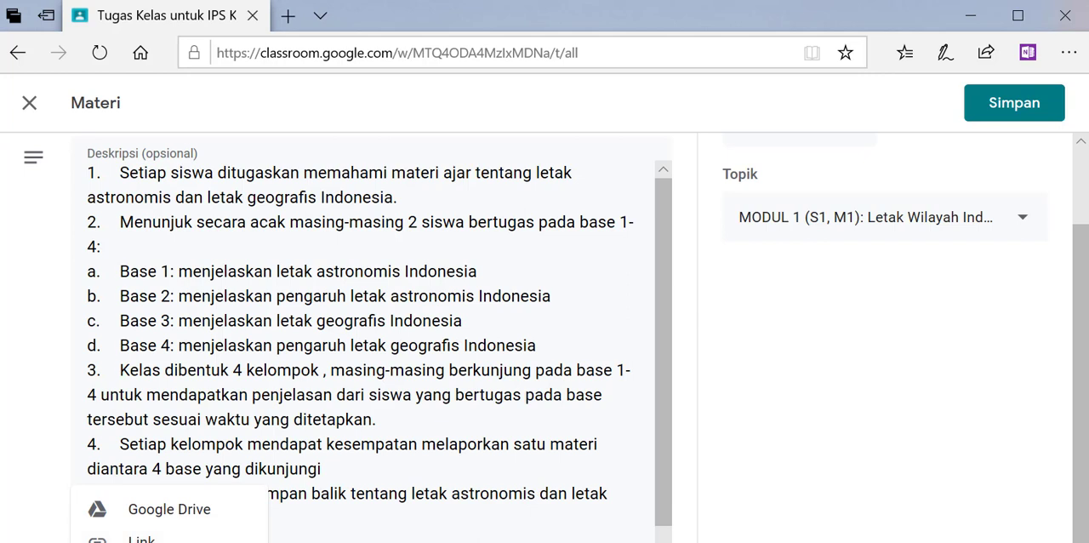
left_click(170, 509)
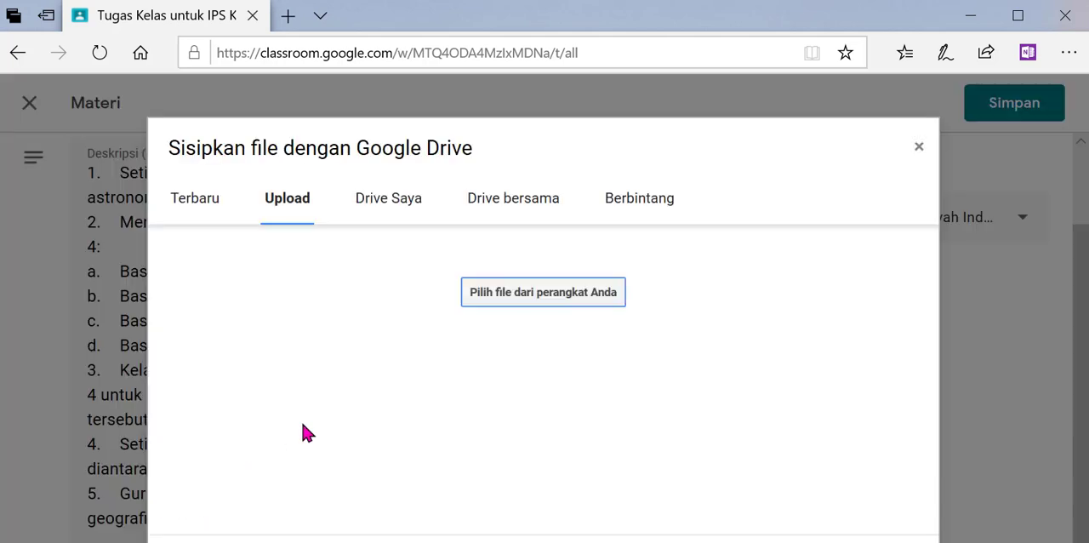
left_click(505, 307)
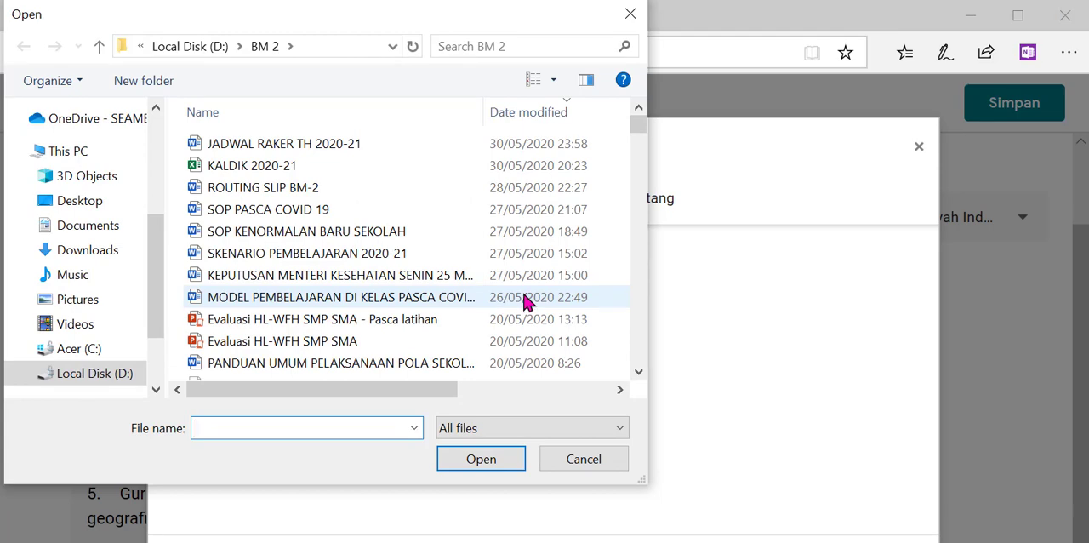
key("alt+Up")
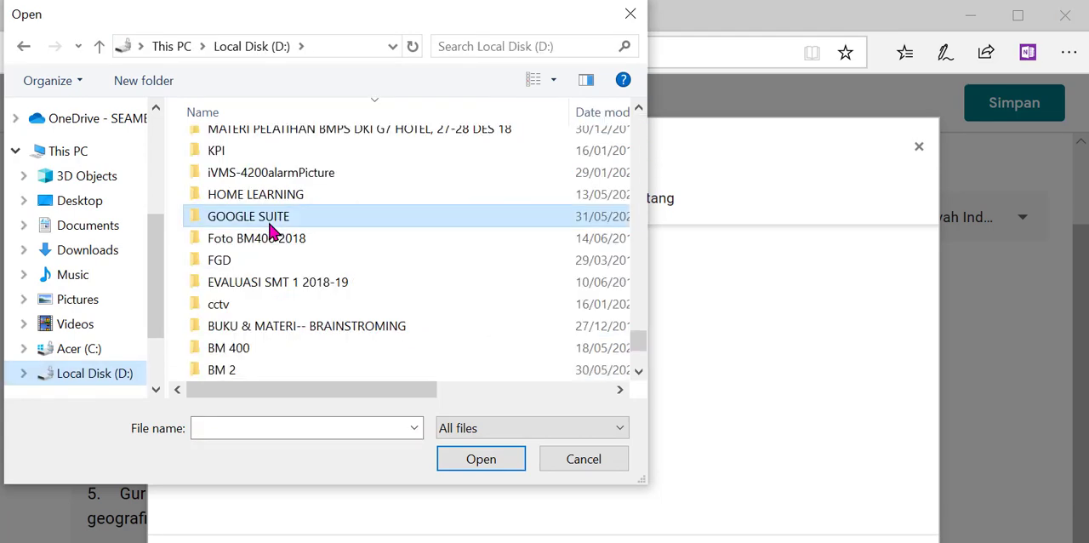
double_click(269, 216)
left_click_drag(643, 187, 644, 231)
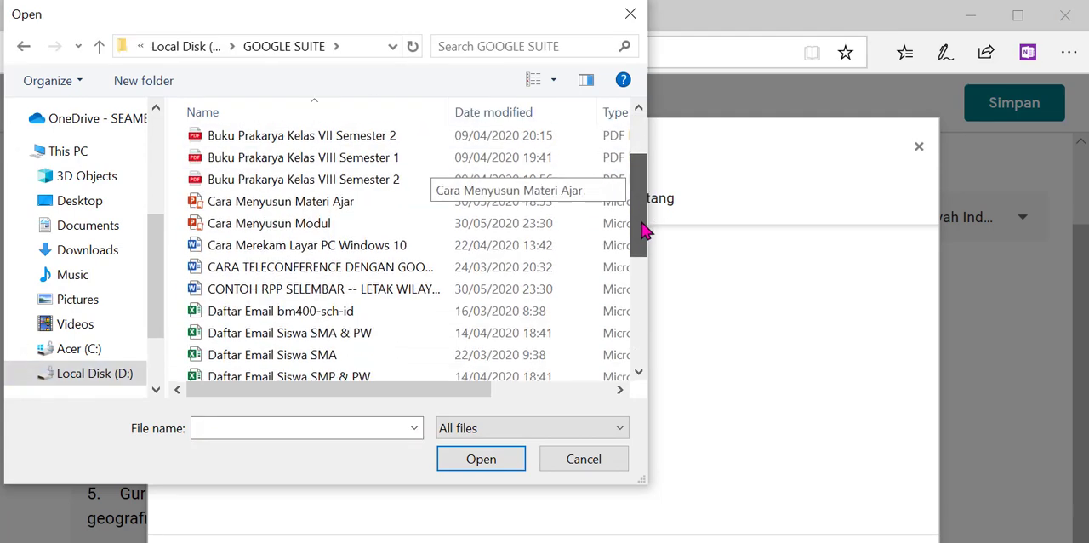
scroll(362, 338, "down", 3)
double_click(357, 326)
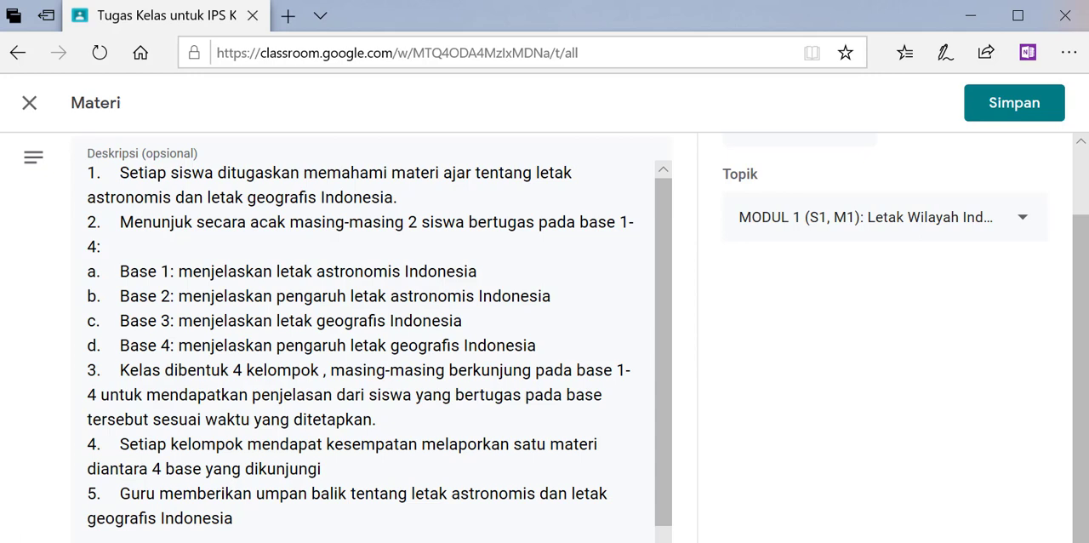
- Copy the address of the YouTube video on Letak Wilayah Indonesia from Chrome and attach it as a link to the Classroom material
left_click(117, 540)
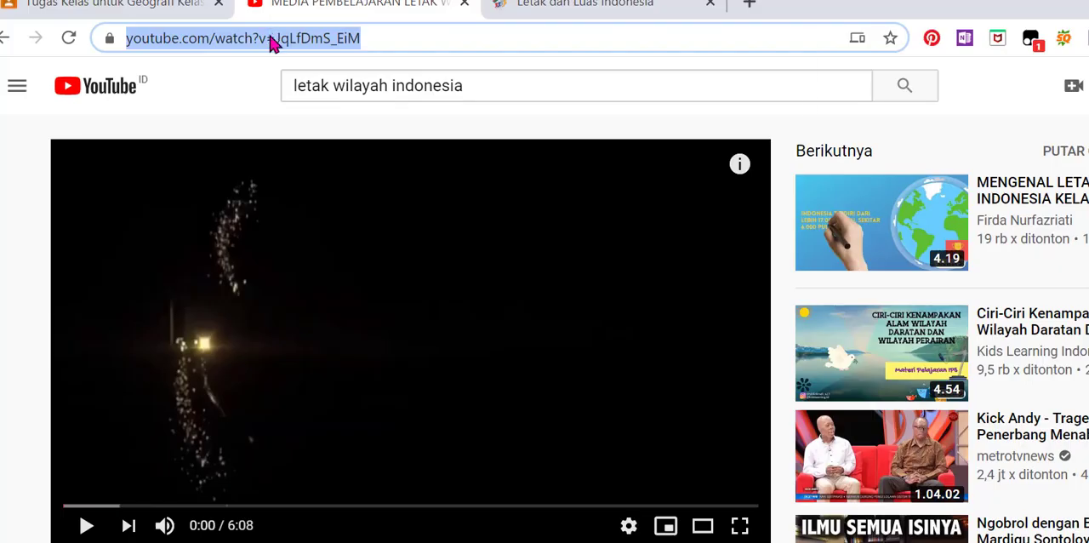
right_click(273, 37)
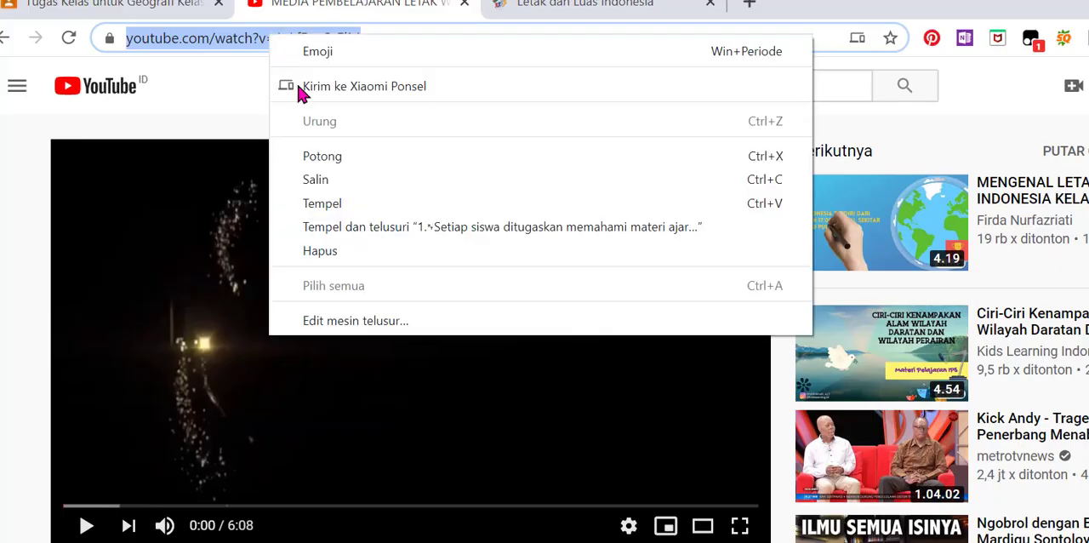
left_click(330, 181)
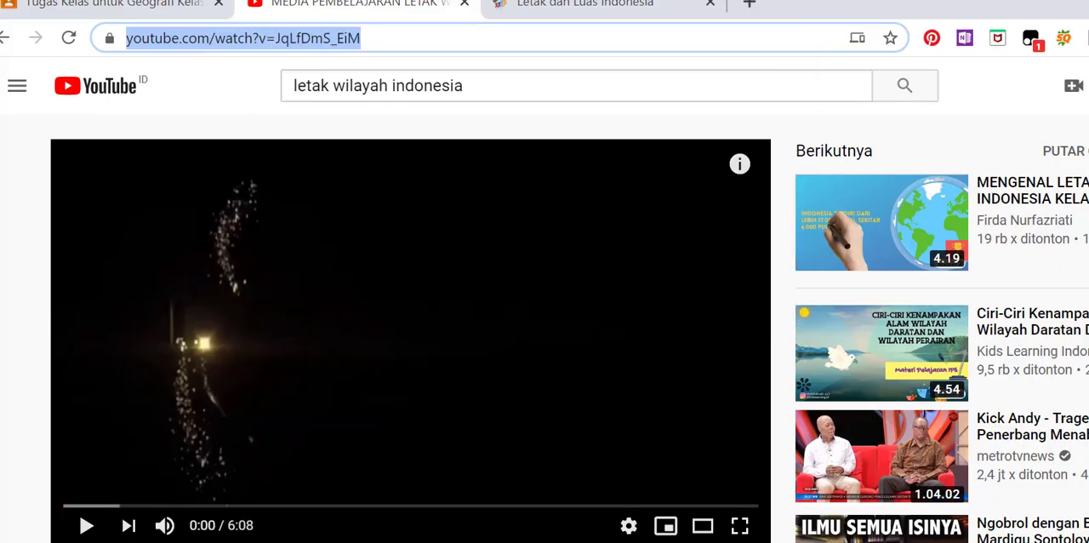
key("alt+Tab")
type("https://www.youtube.com/watch?v=JqLfDmS_EiM")
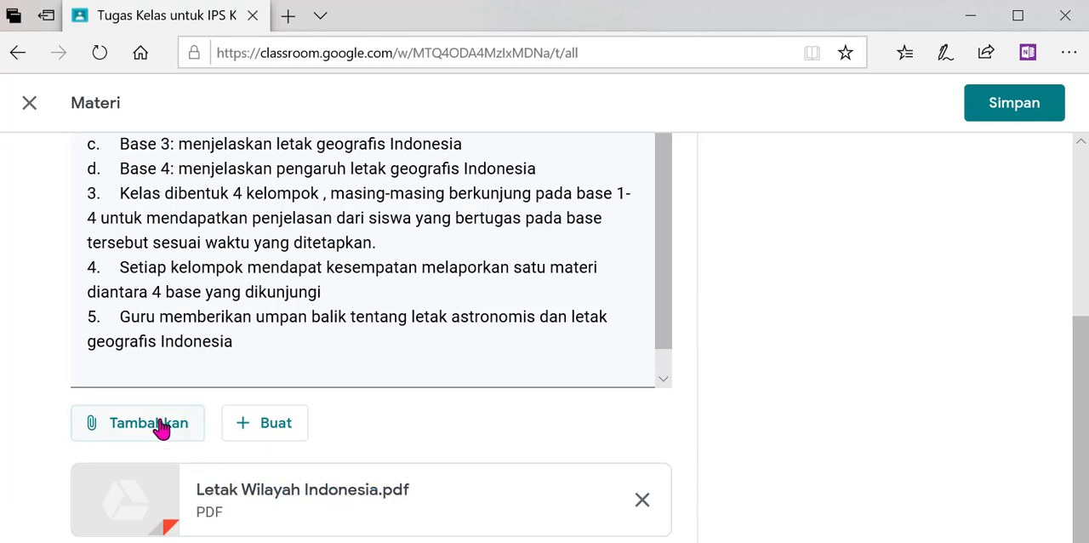
- Start another link attachment and copy the address of the Rumah Belajar page Letak dan Luas Indonesia from Chrome
left_click(160, 428)
left_click(155, 503)
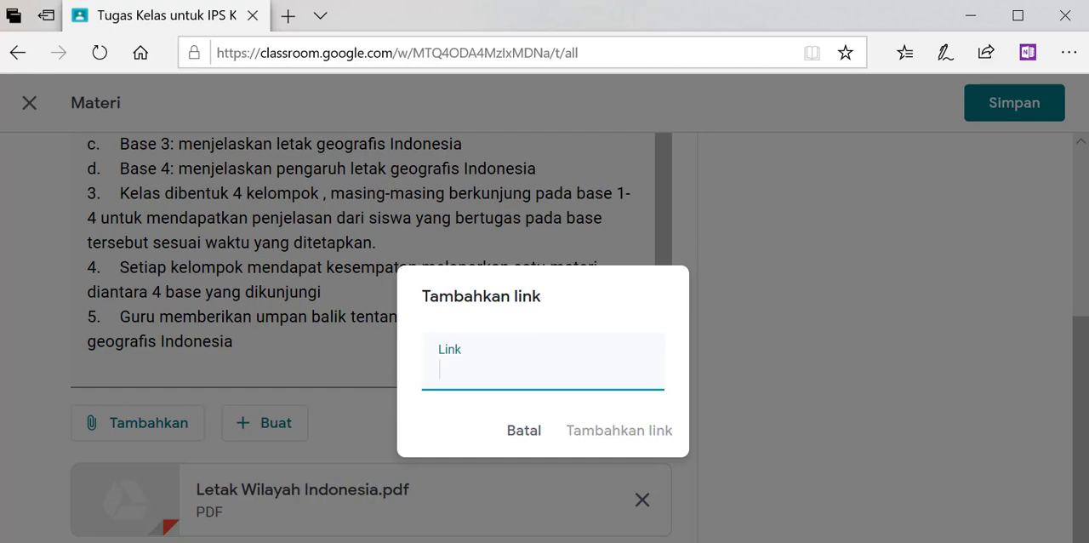
key("alt+Tab")
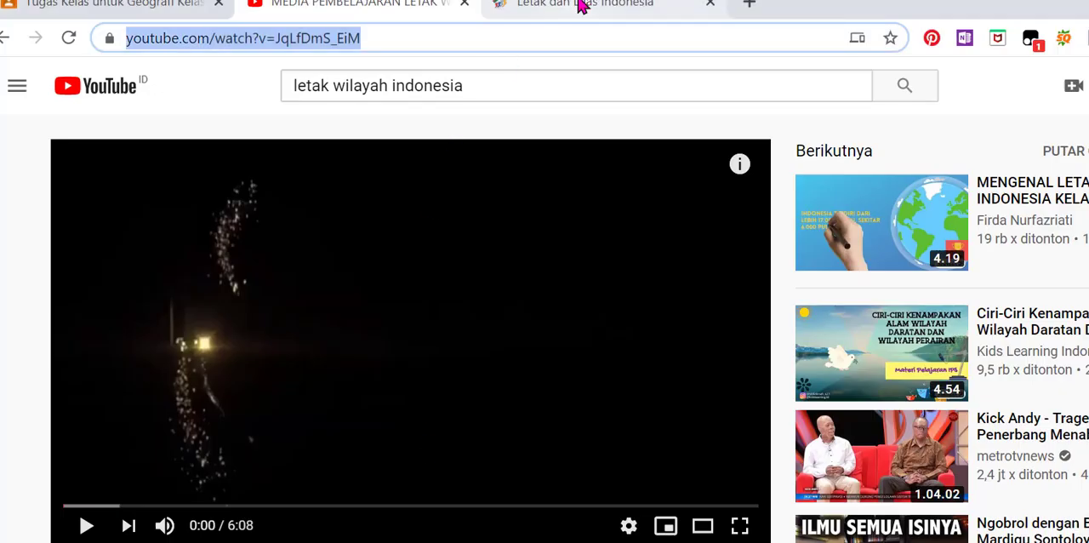
left_click(581, 6)
right_click(462, 39)
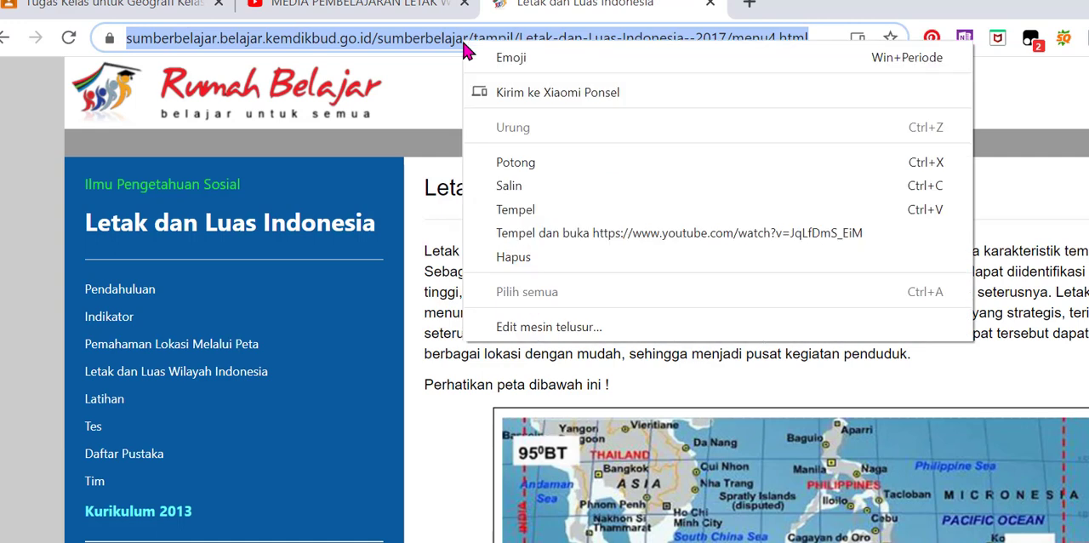
left_click(511, 186)
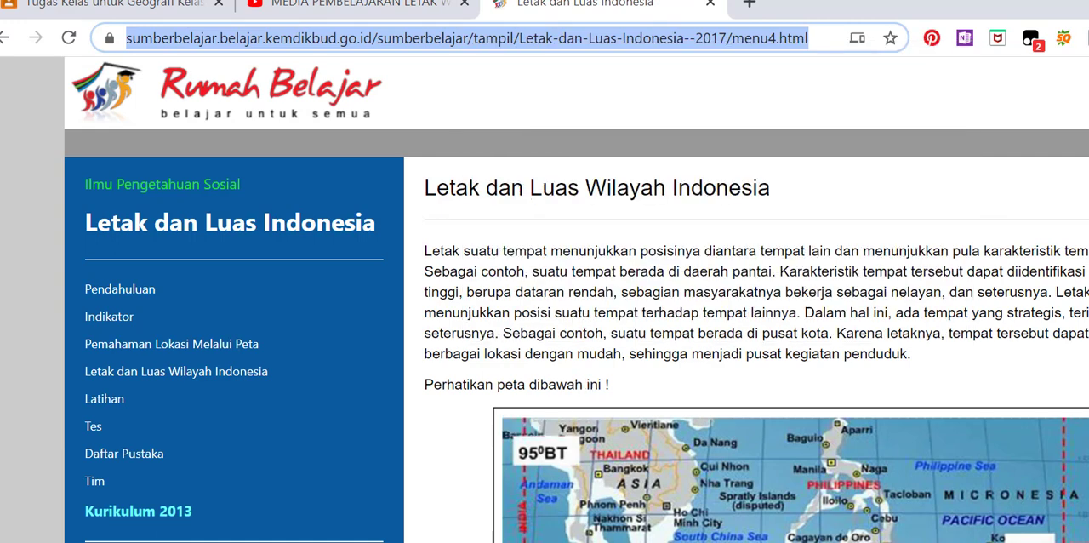
- Switch back to Classroom, attach the copied Rumah Belajar link and save the Kegiatan Pembelajaran material
key("alt+Tab")
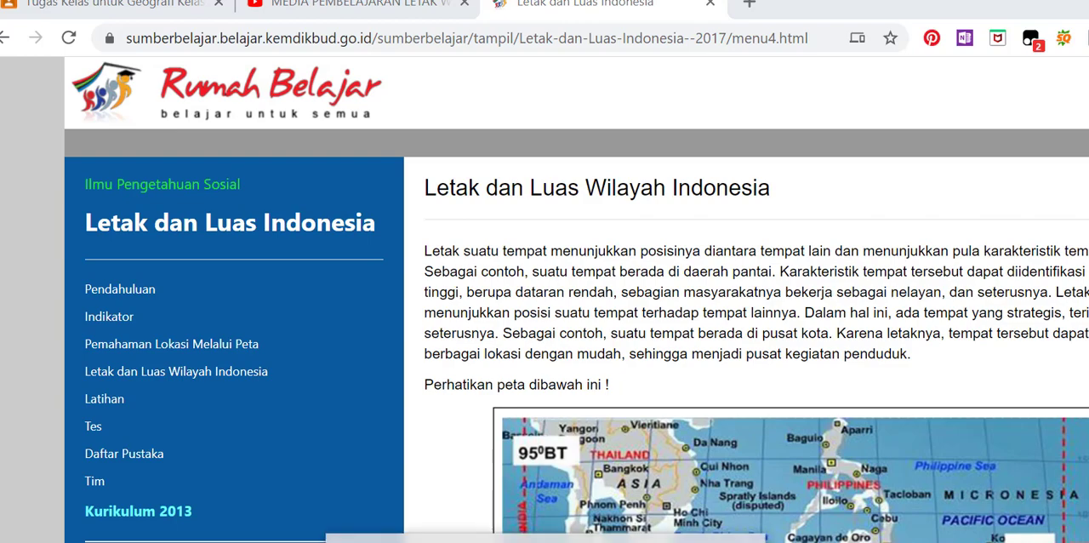
left_click(487, 537)
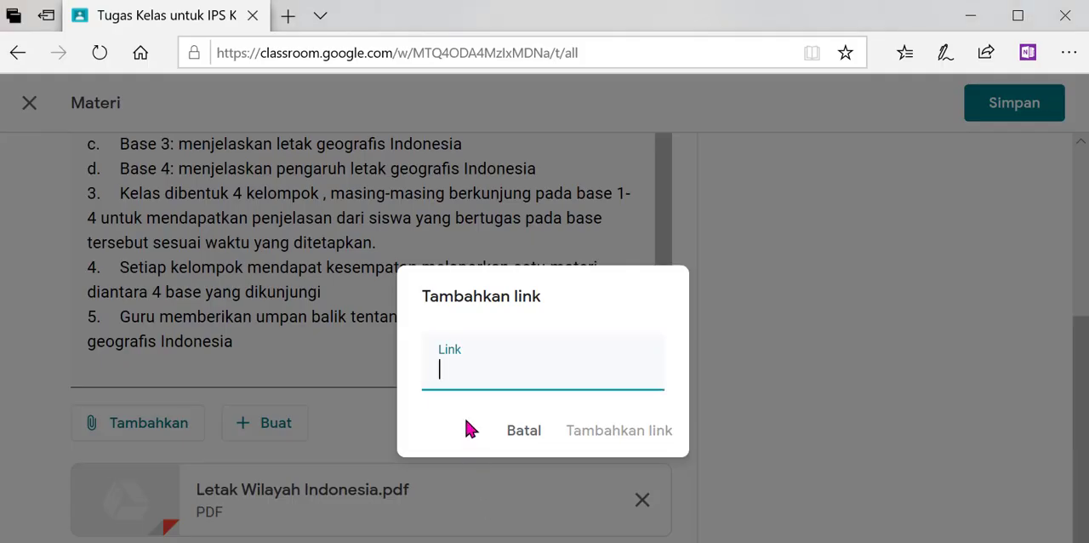
key("ctrl+v")
left_click(609, 435)
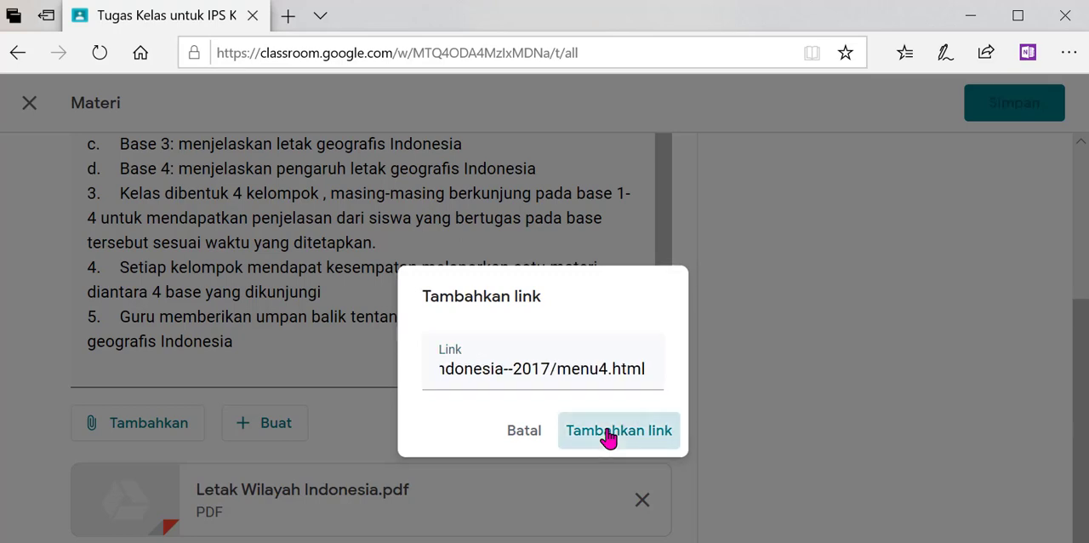
scroll(1077, 449, "down", 1)
left_click_drag(1081, 455, 1080, 477)
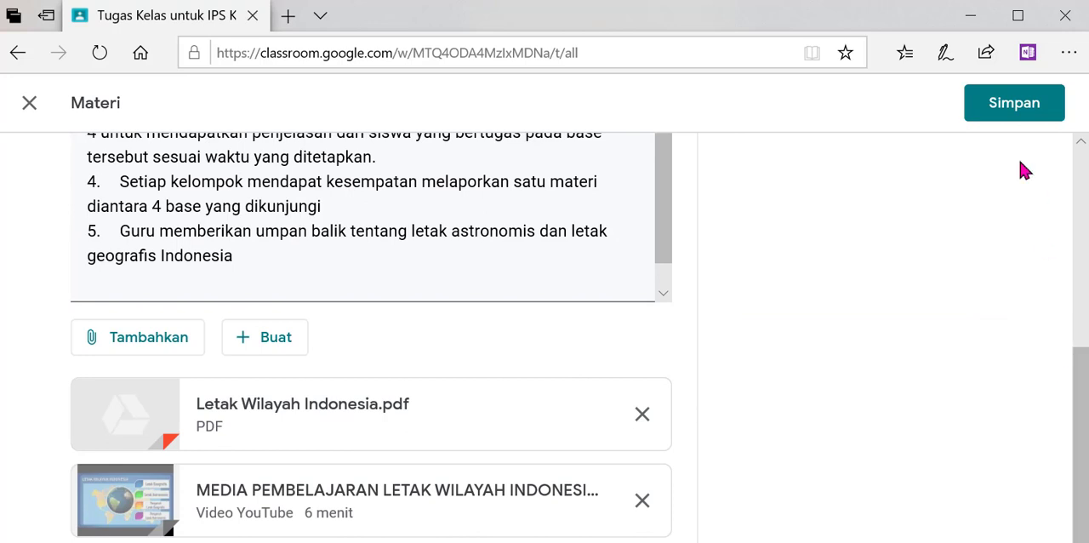
left_click(1013, 116)
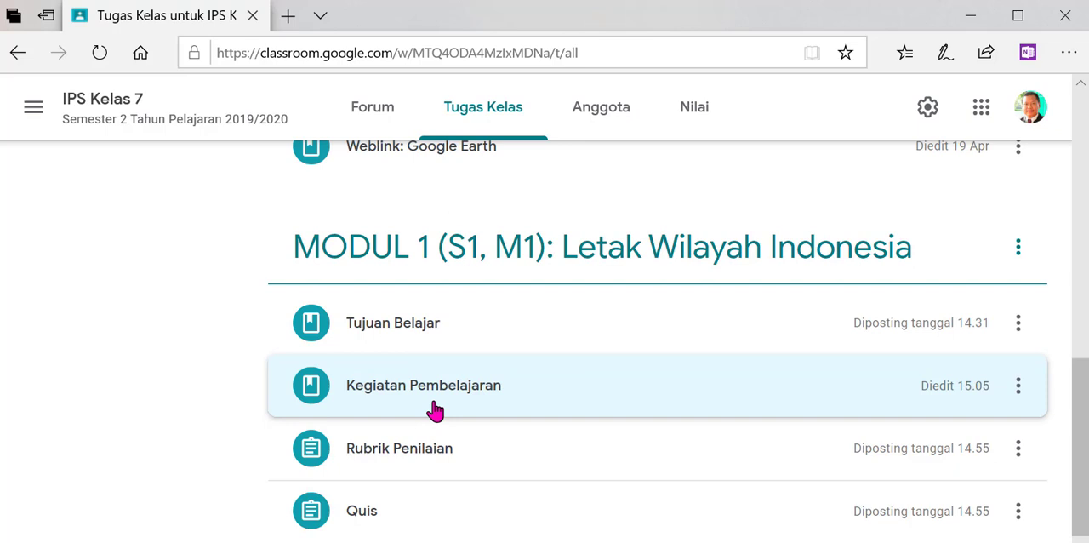
- Open the Rubrik Penilaian assignment under MODUL 1 for editing and retitle it "Rubrik Penilaian Diskusi Kelompok"
left_click(428, 450)
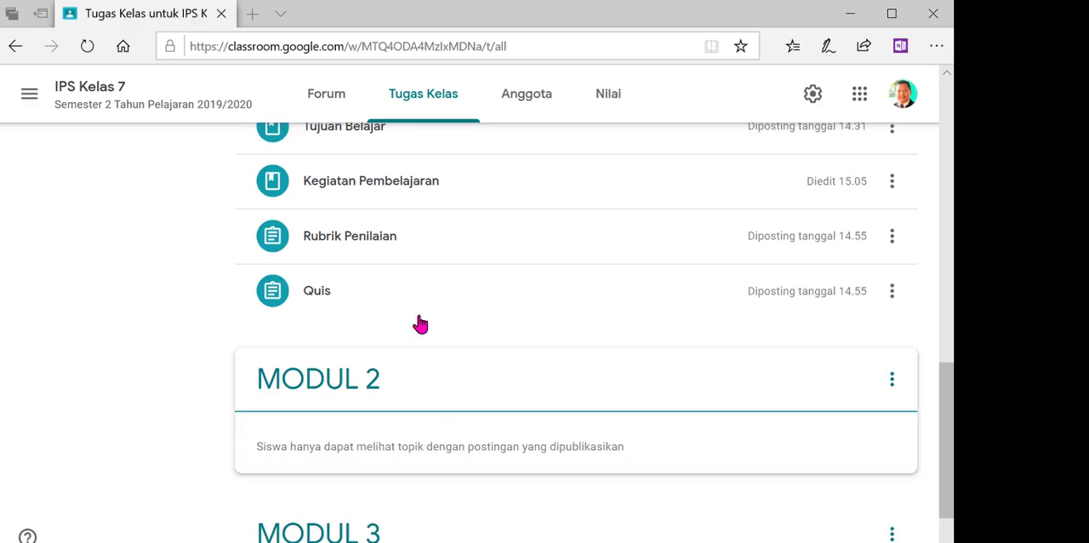
left_click(361, 242)
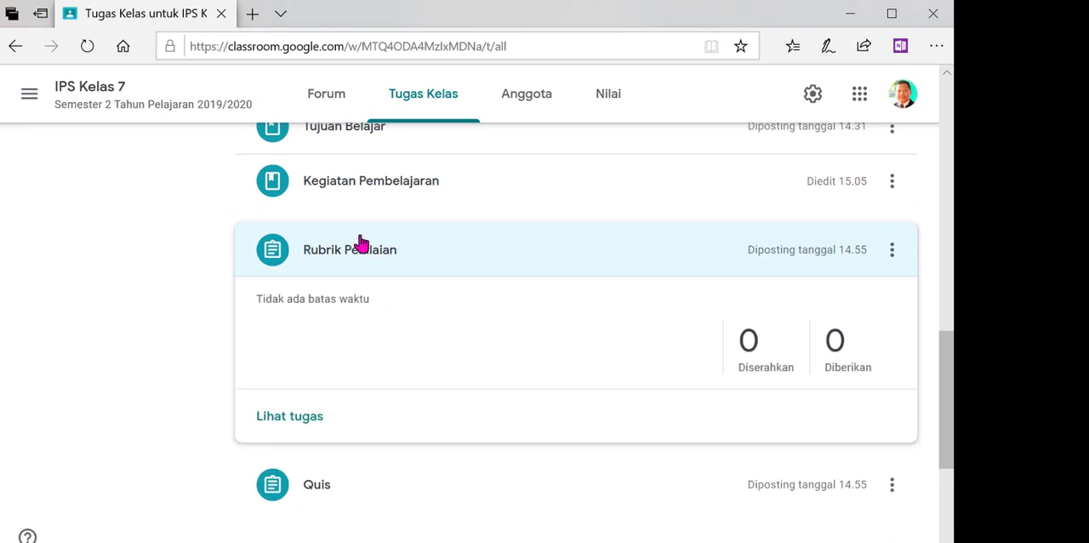
left_click(892, 250)
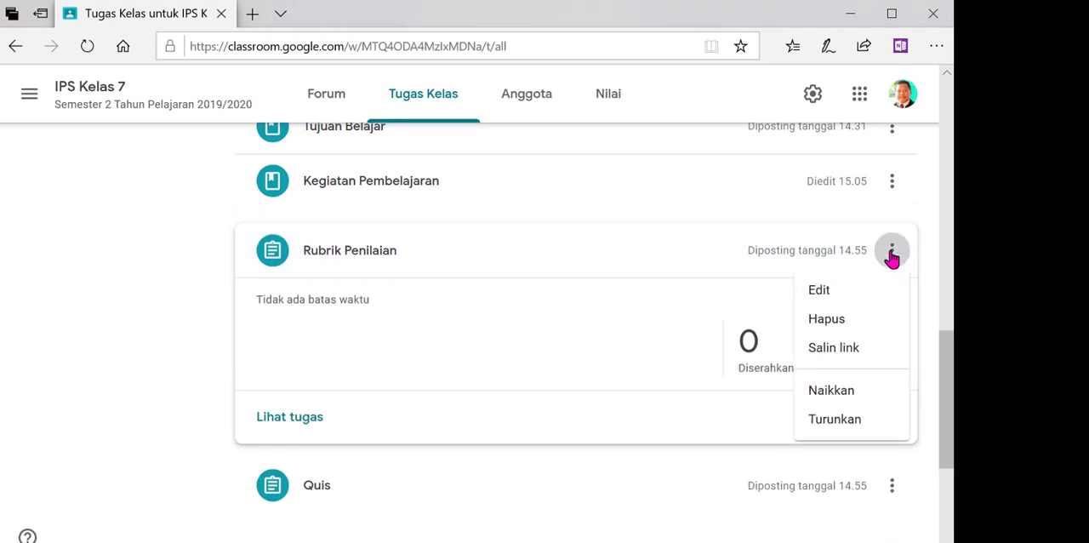
left_click(819, 291)
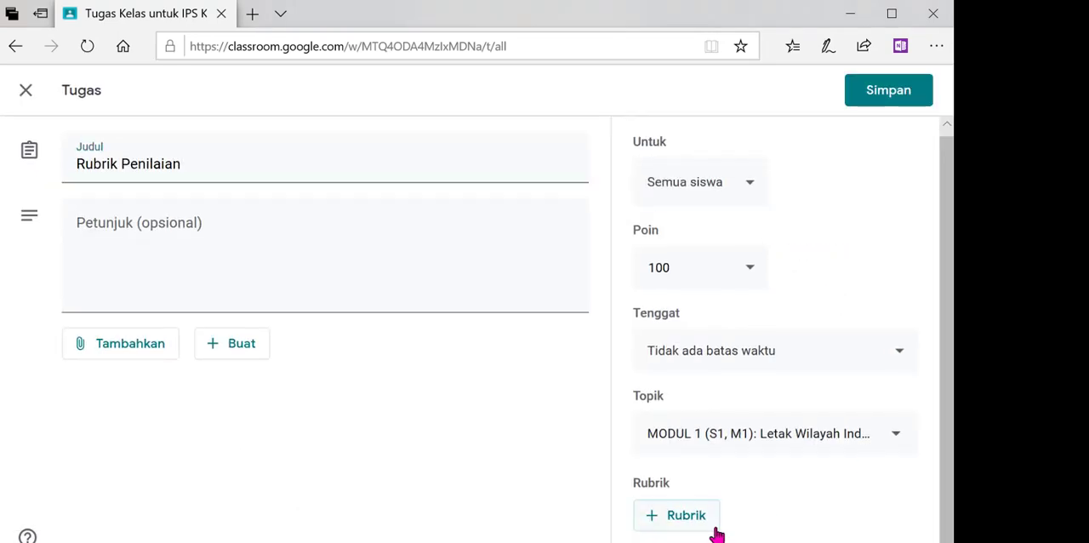
left_click(212, 161)
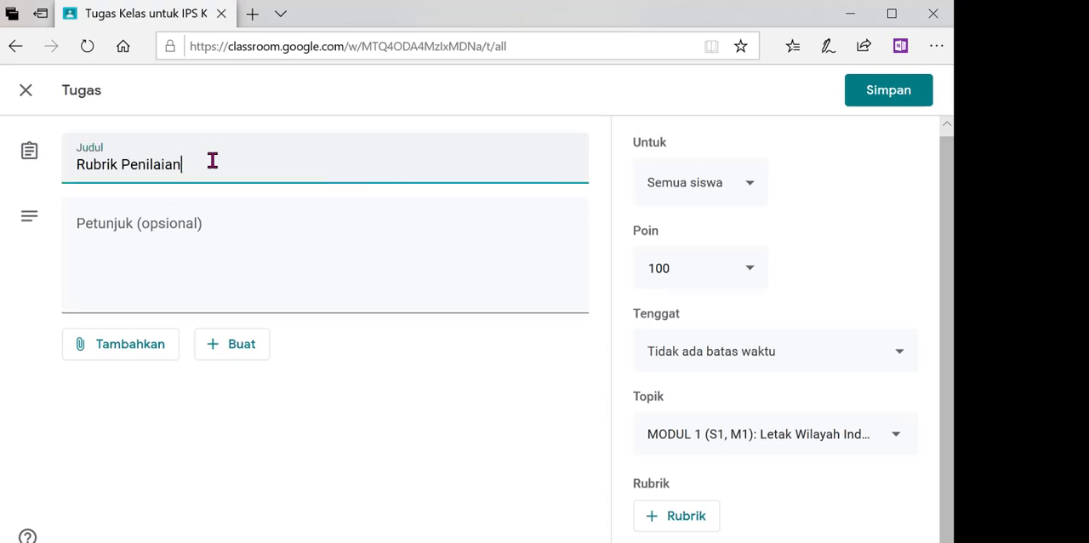
type("Diskusi Kelompok")
- Enter "Keaktifan siswa dalam kegiatan diskusi" as the assignment's instructions (Petunjuk)
left_click(104, 278)
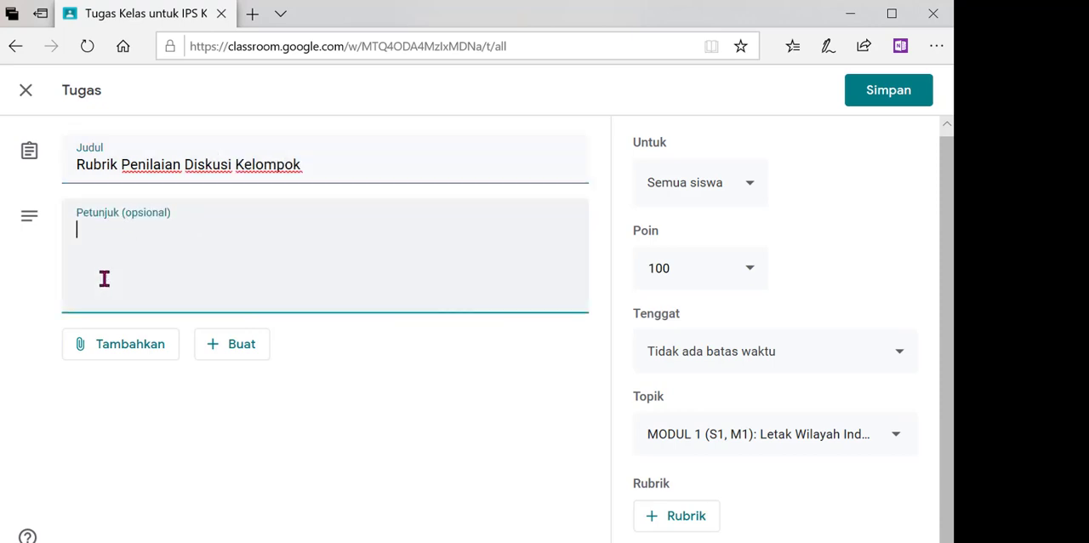
type("Akt")
key("BackSpace")
key("BackSpace")
key("BackSpace")
type("Keaktifan siswa dalam ")
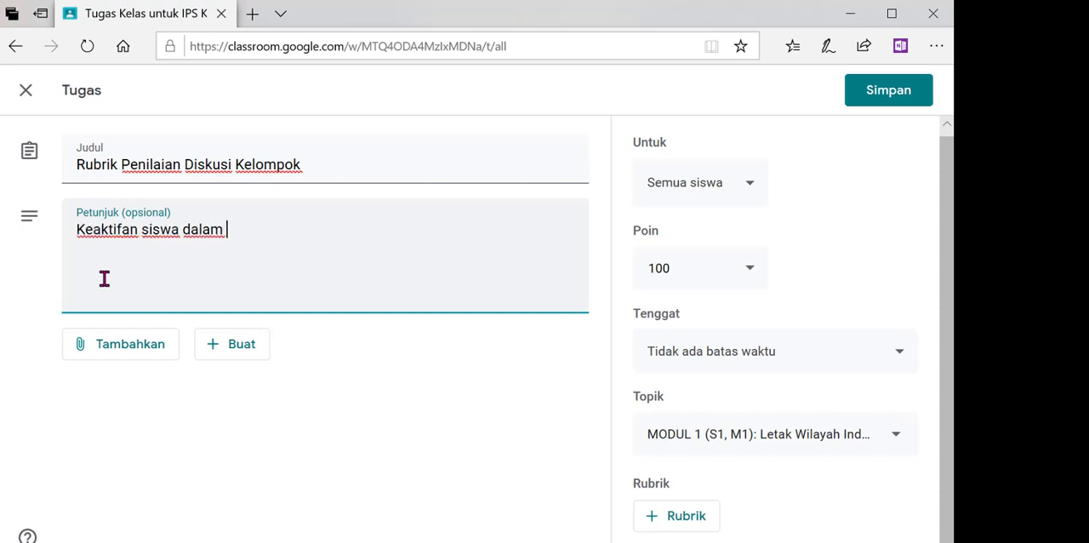
type("kegiatan diskusi")
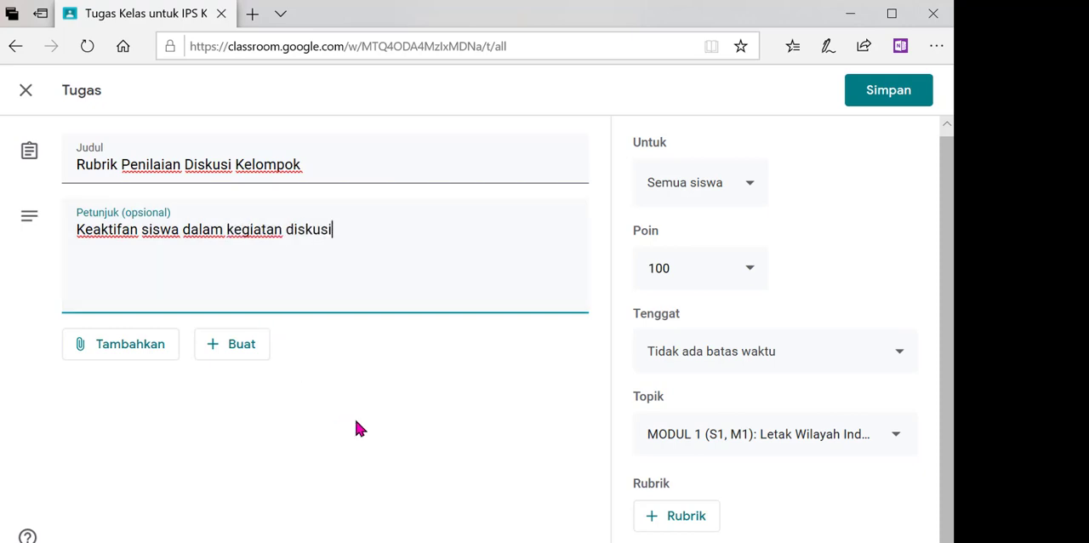
- Create a new rubric for the assignment and keep its points sorted in descending order (Menurun)
left_click(685, 531)
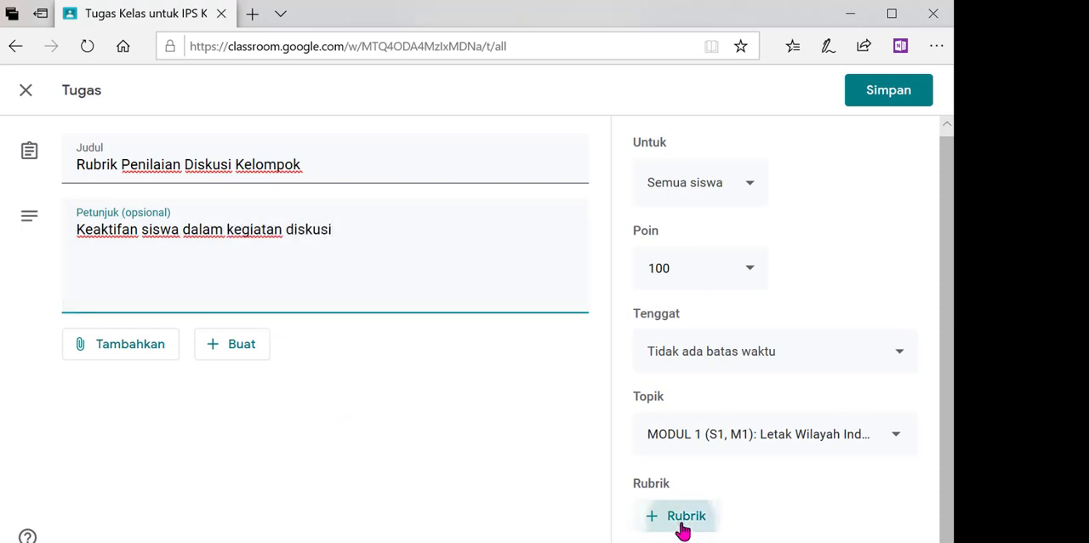
left_click(672, 476)
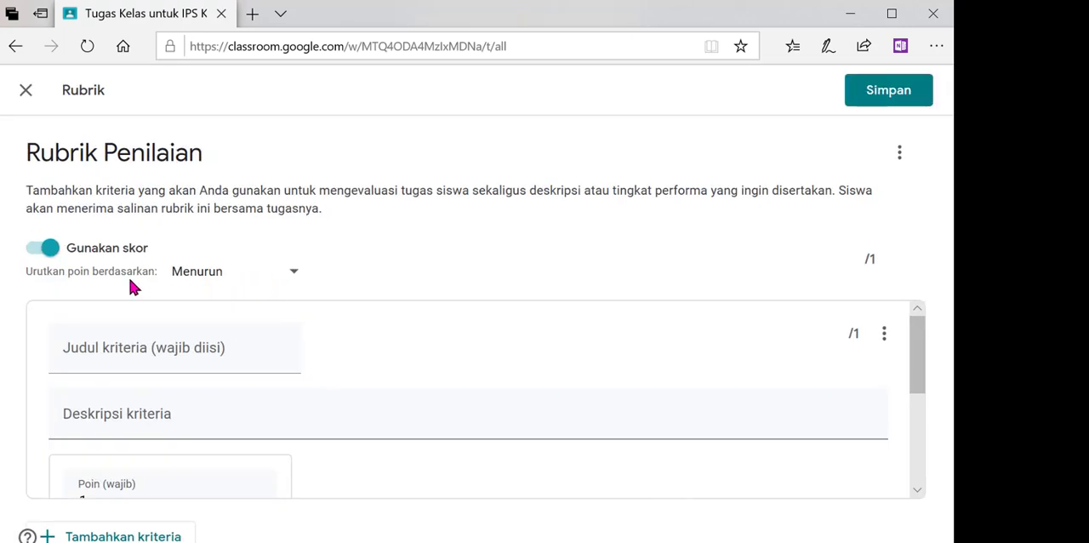
left_click(296, 273)
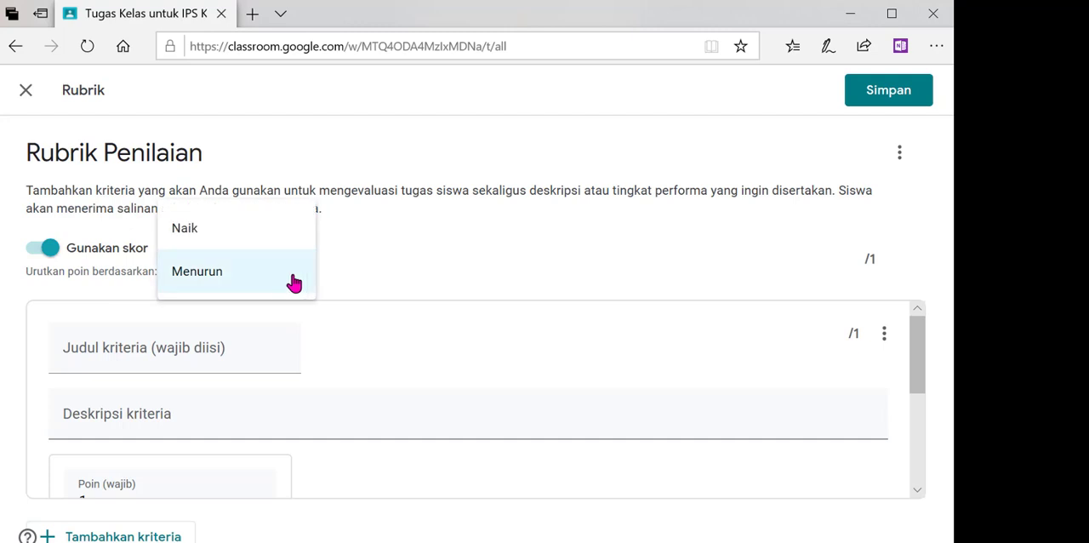
left_click(293, 282)
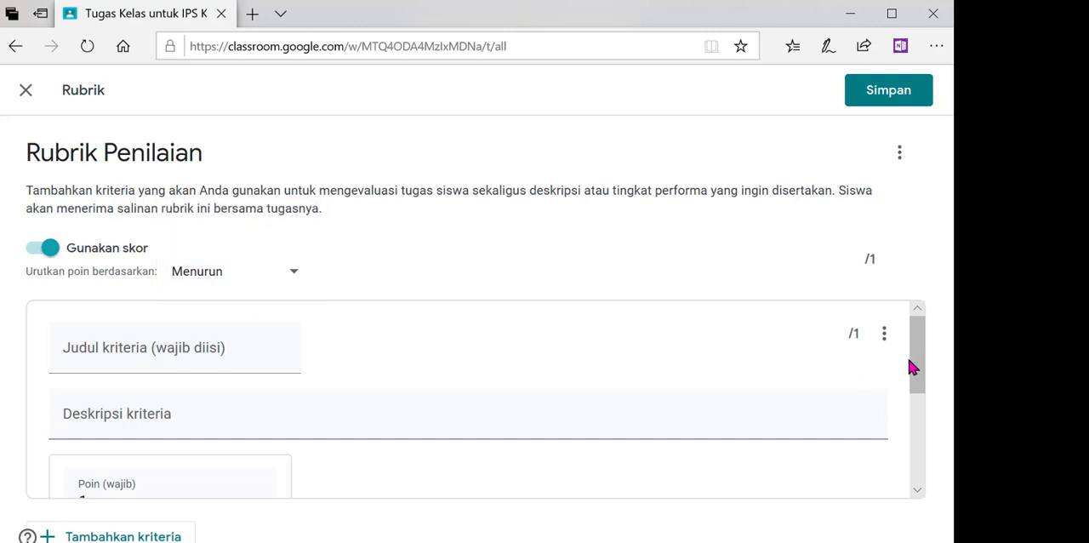
- Title the rubric criterion "Ketrampilan Berdiskusi Kelompok" and describe it as "Kemampuan bertanya, menanggapi dan berkomunikasi"
left_click_drag(910, 366, 911, 381)
left_click(244, 312)
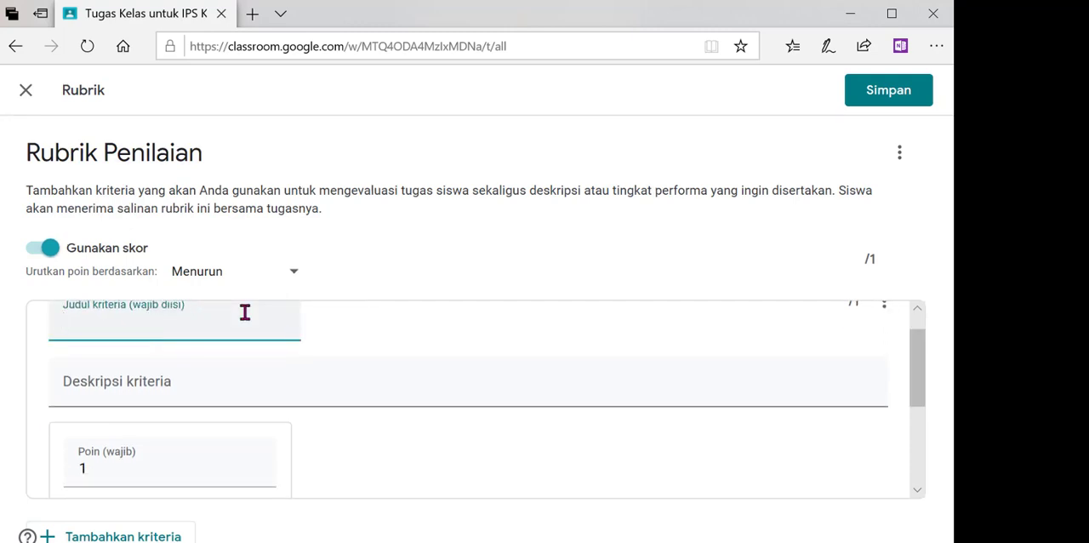
type("Ketra")
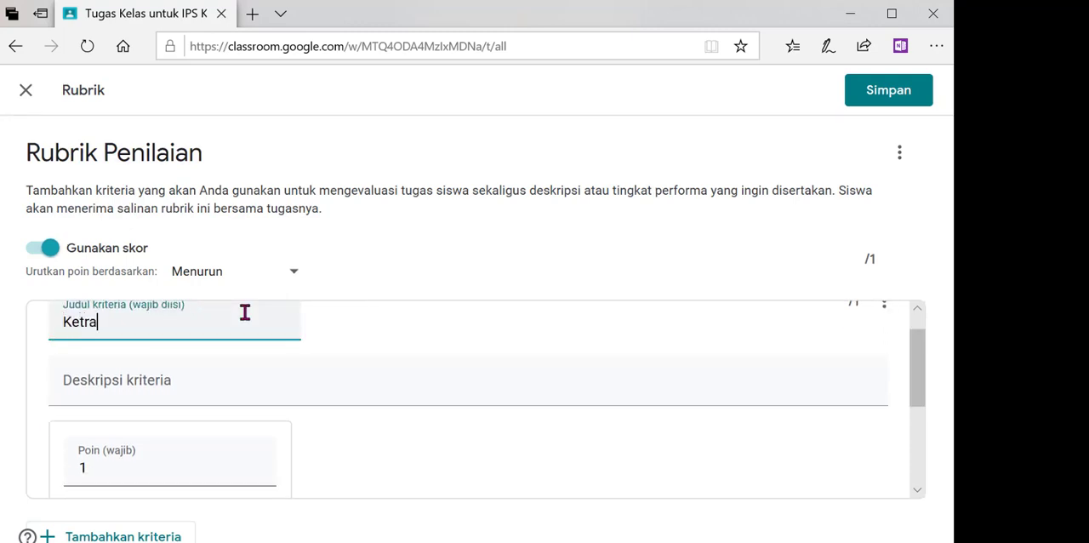
type("mpilan Berdiskusi Kelompok")
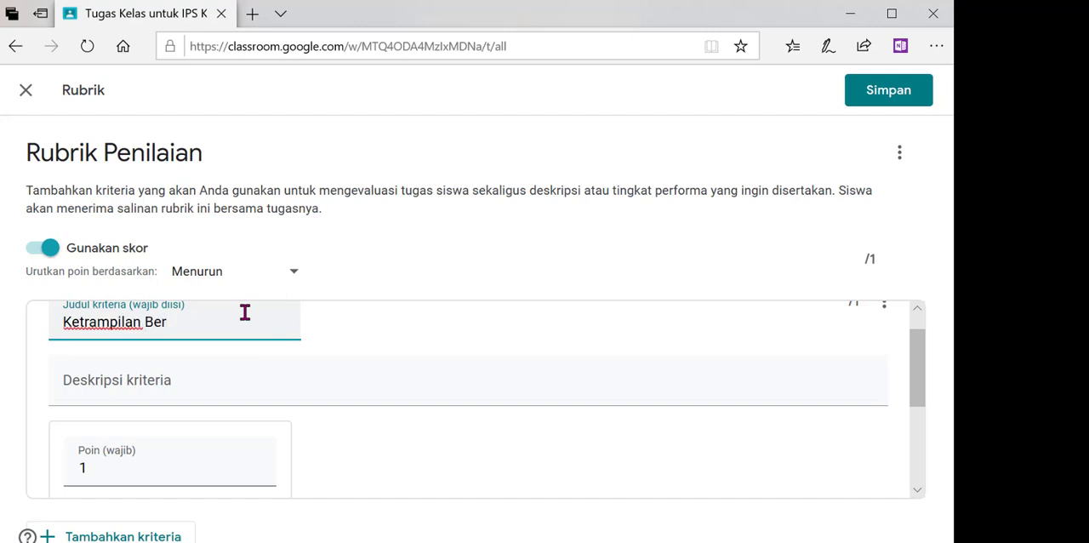
left_click(196, 382)
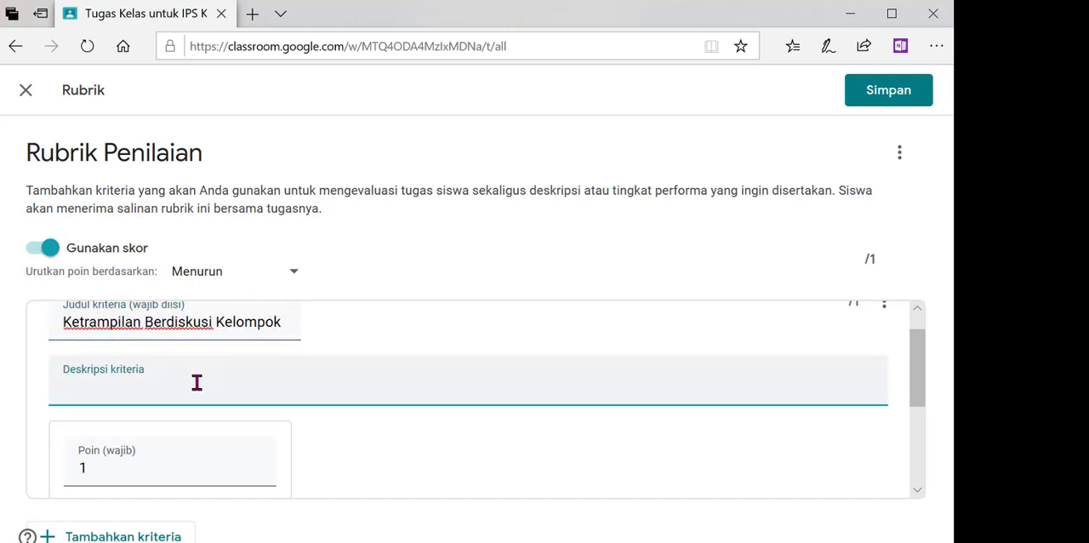
type("Kemampuan bertanya, ")
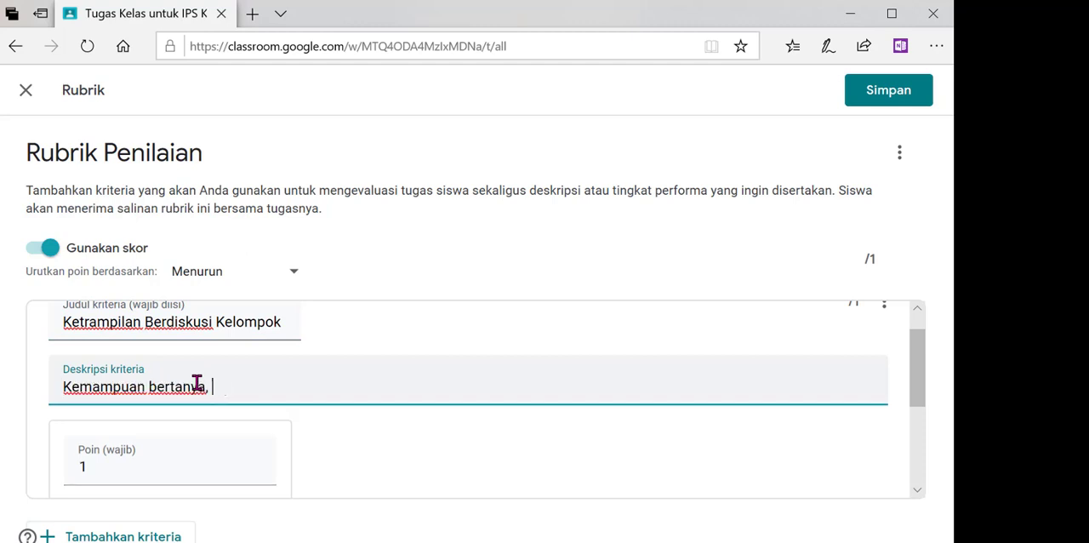
type("menanggapi d")
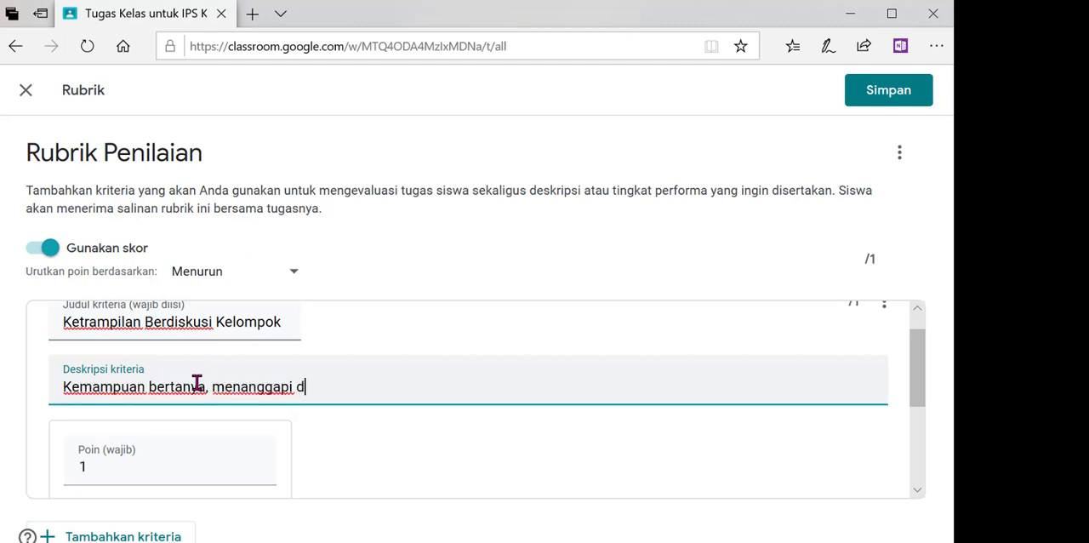
type("an berkomunikasi")
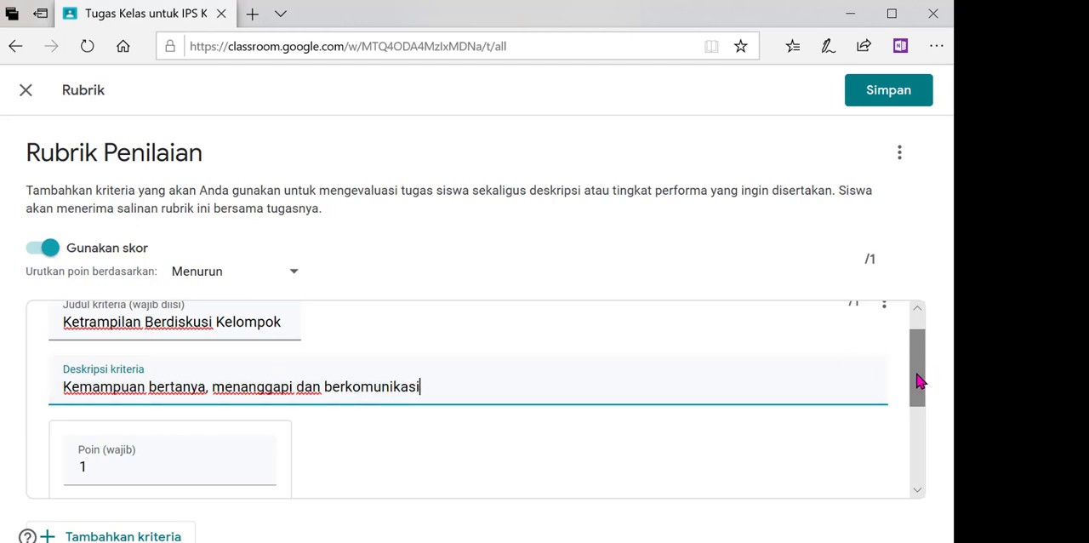
- Set the criterion's first level to 70 points and title that level "kurang"
left_click_drag(918, 383, 924, 414)
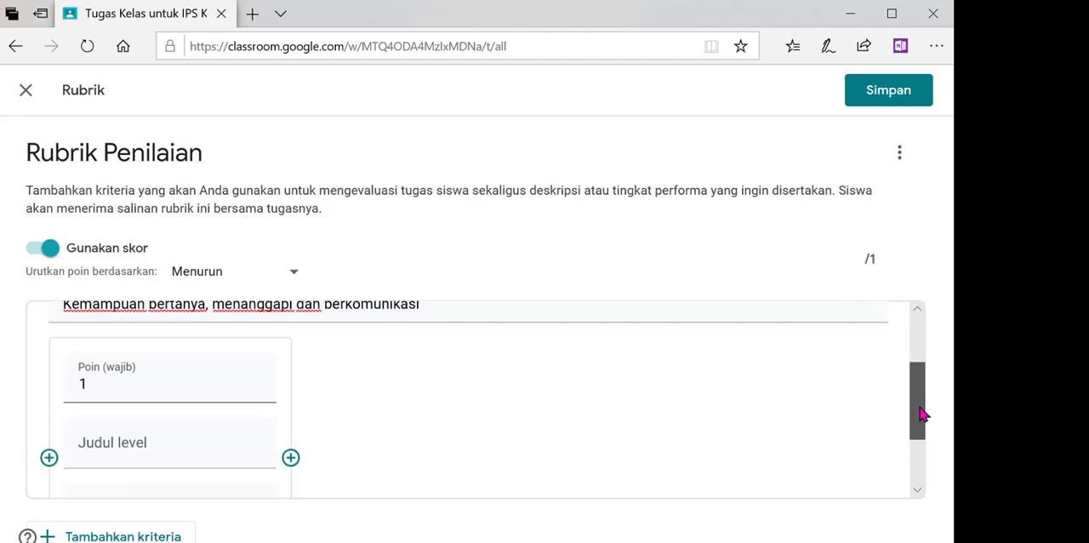
left_click(192, 380)
key("BackSpace")
type("70")
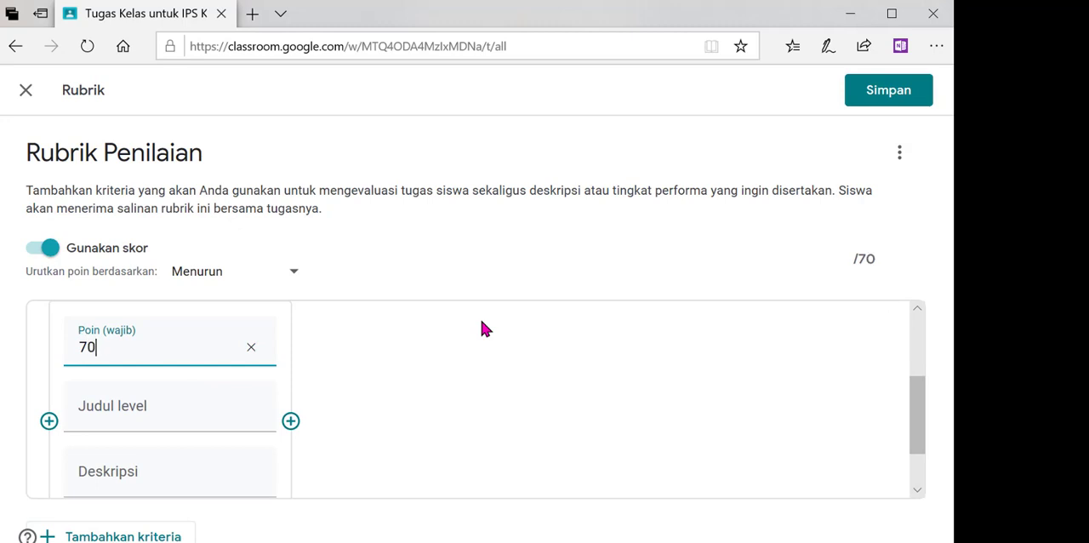
left_click(236, 418)
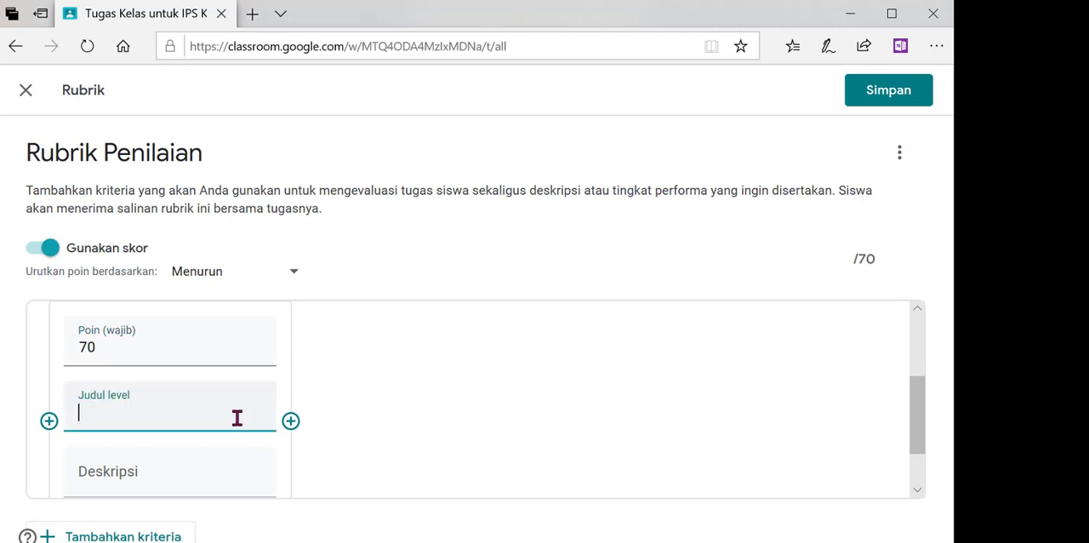
type("kurang")
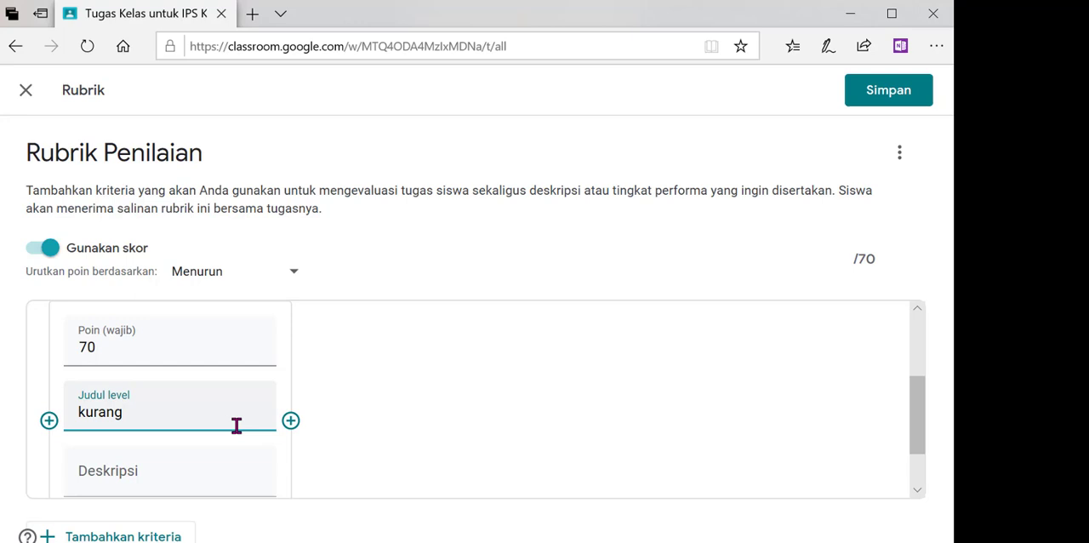
- Describe the "kurang" level as "siswa mengikuti kegiatan kelompok"
left_click(213, 470)
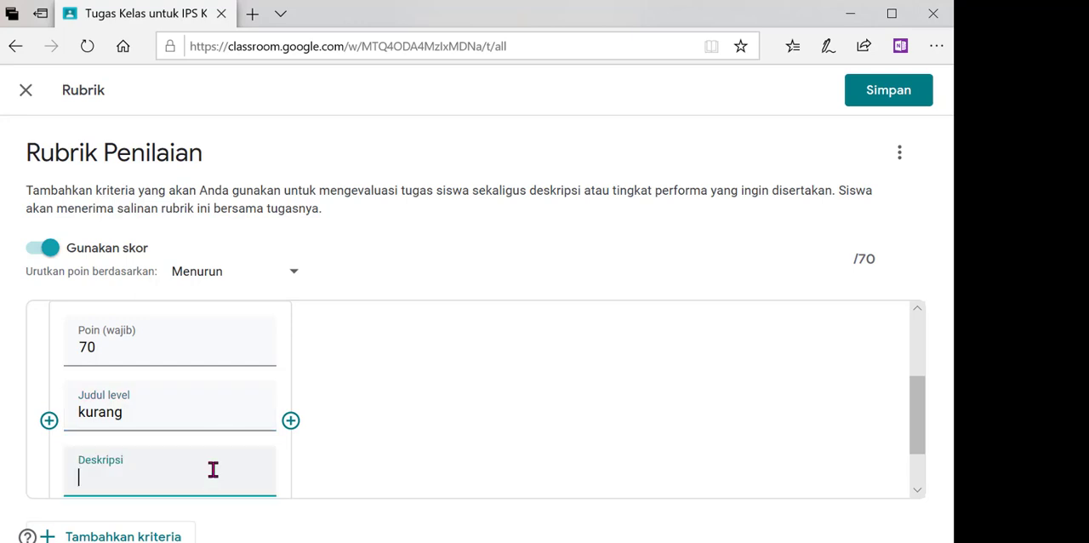
type("siswa ")
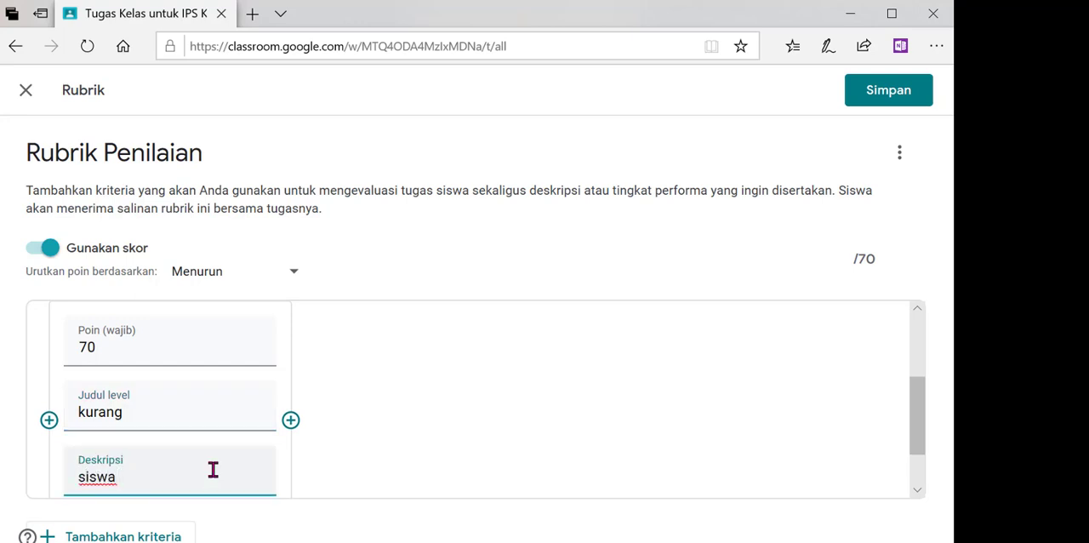
type("mengikuti kegiata")
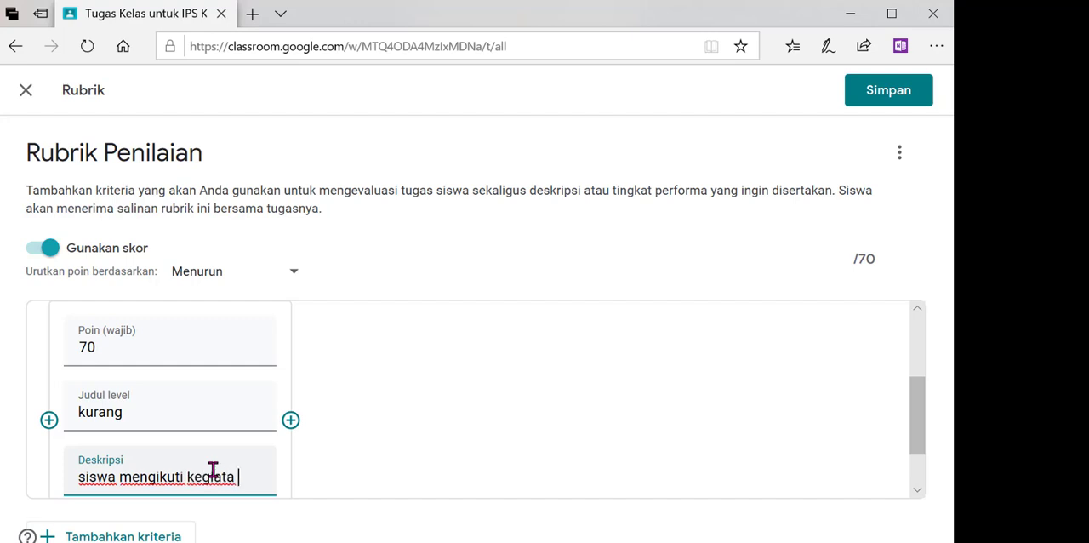
key("BackSpace")
type("n kel")
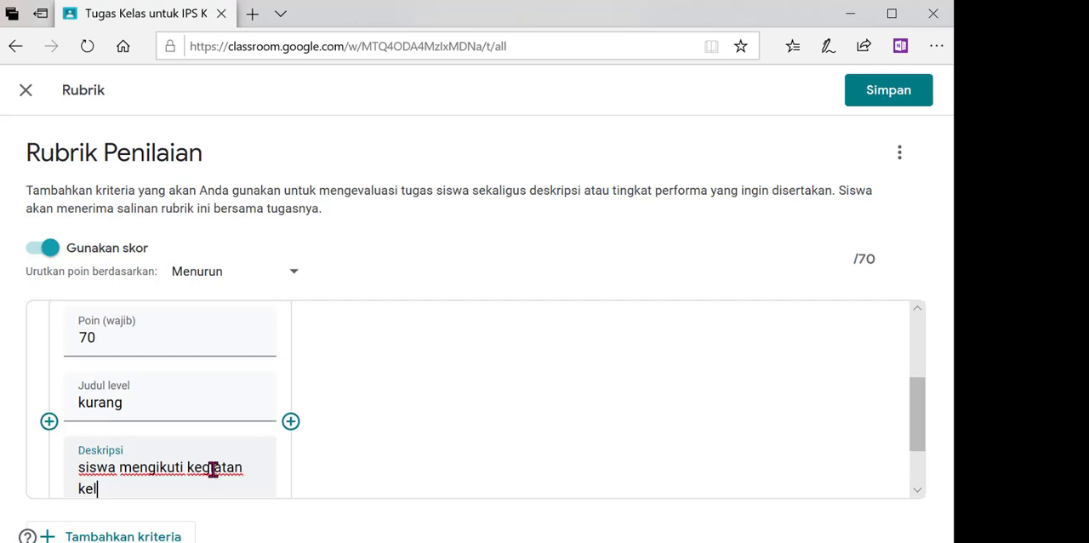
type("ompok")
- Add a second level worth 80 points, titled "cukup", with the description "siswa bertanya"
left_click(291, 422)
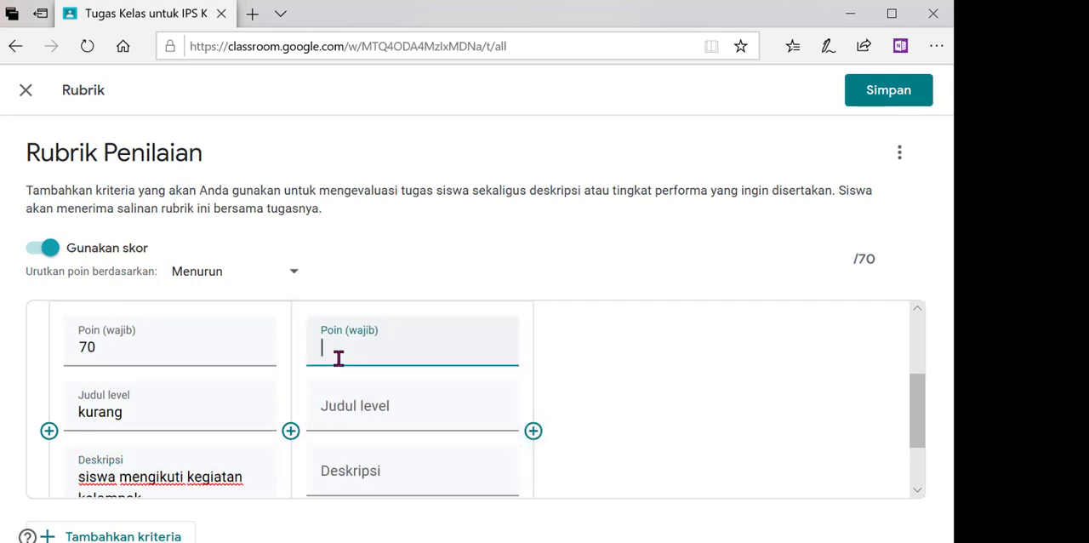
type("80")
left_click(348, 413)
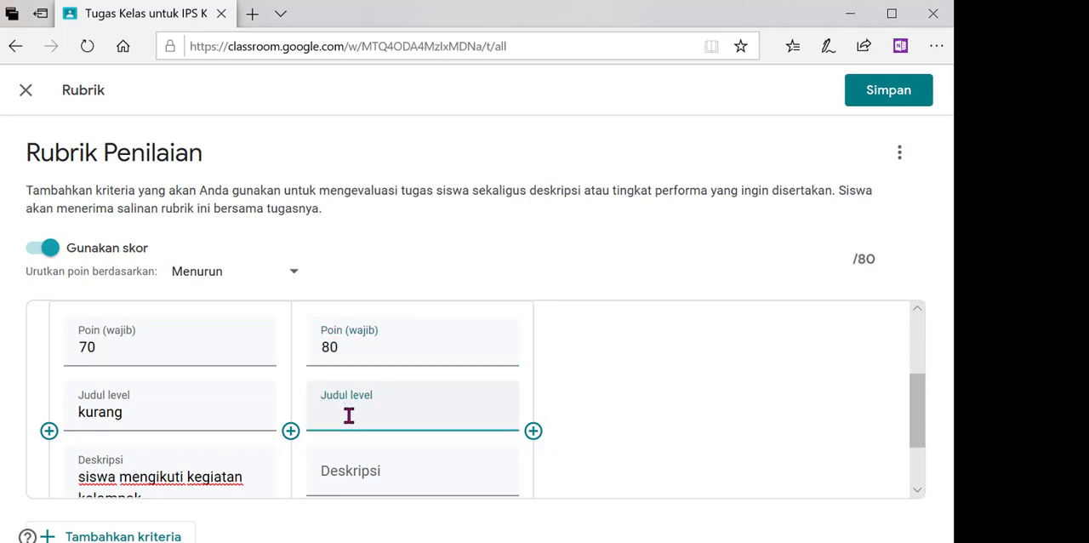
type("cukup")
left_click(342, 476)
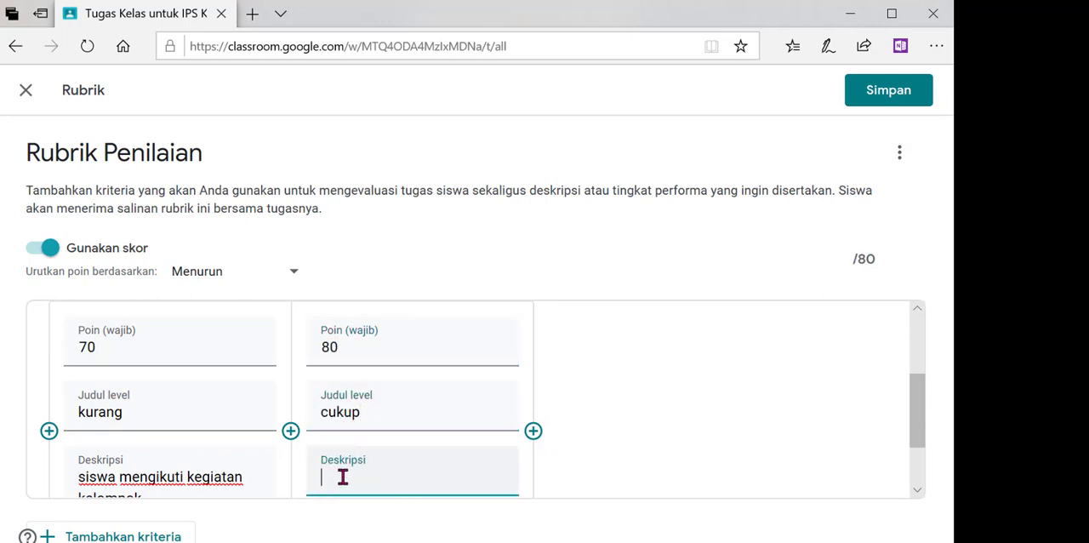
type("siswa bertanya")
- Add a third level worth 90 points, titled "baik", with the description "siswa bertanya dan menjawab"
left_click(533, 430)
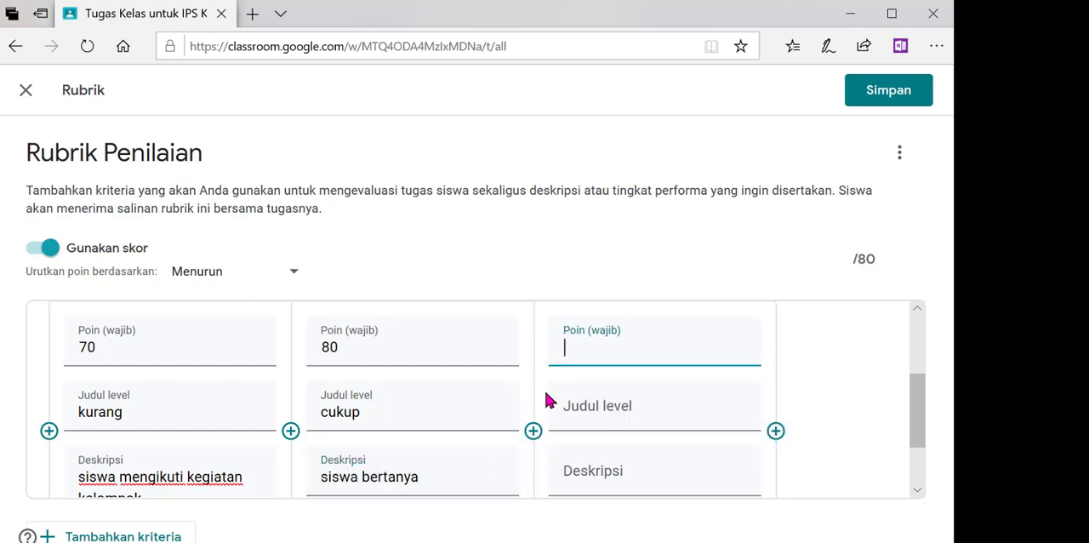
type("90")
left_click(601, 415)
type("baik")
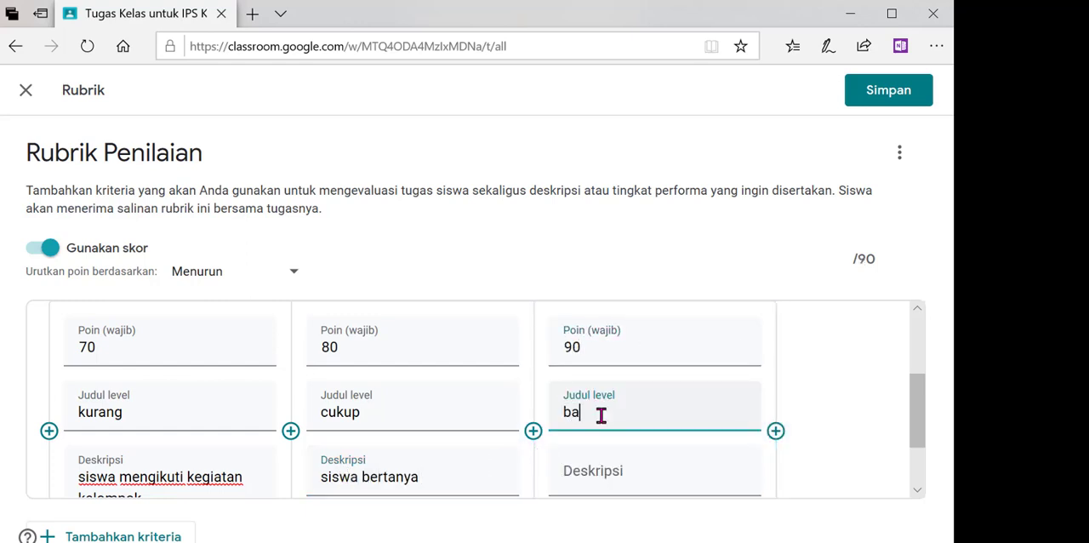
left_click(588, 467)
type("siswa")
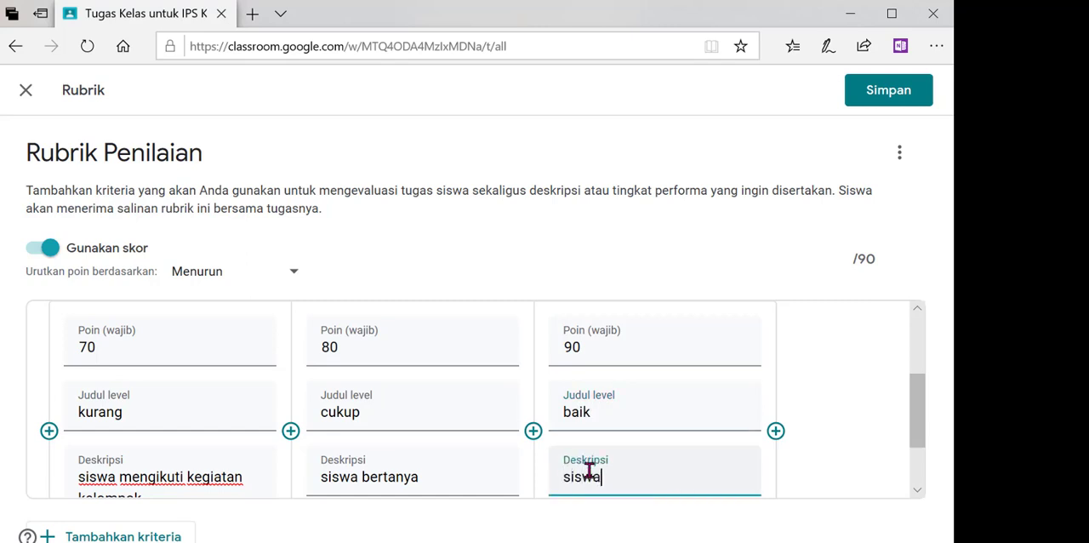
type(" bertanya dan menjawab")
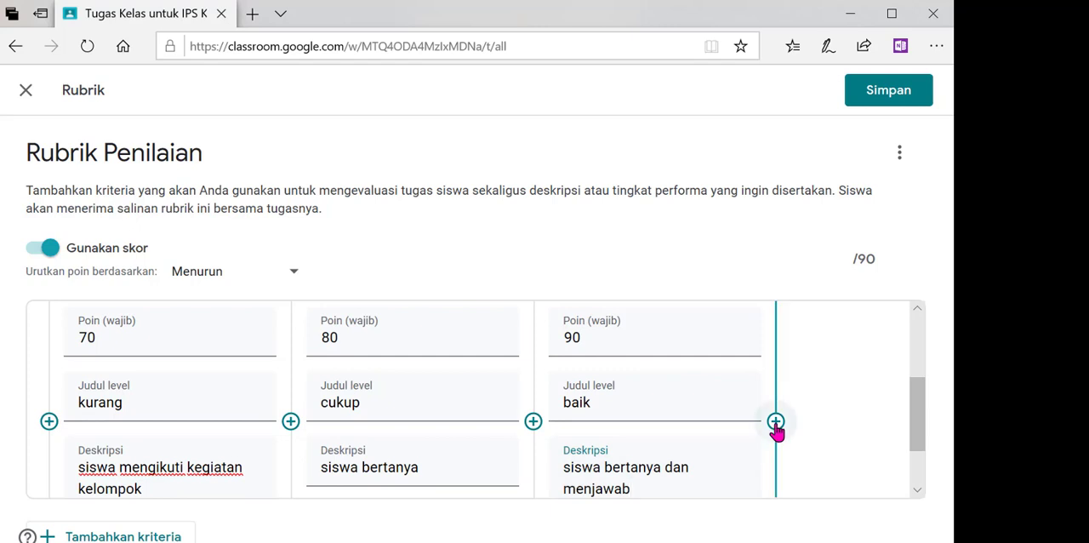
- Add a fourth level worth 100 points after "baik" and title it "istimewa"
left_click(775, 430)
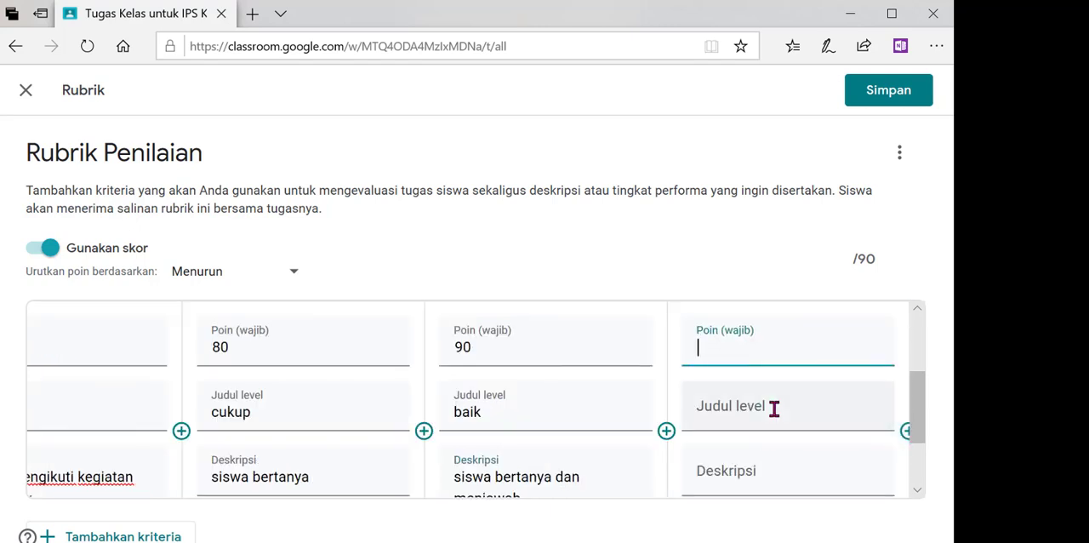
type("100")
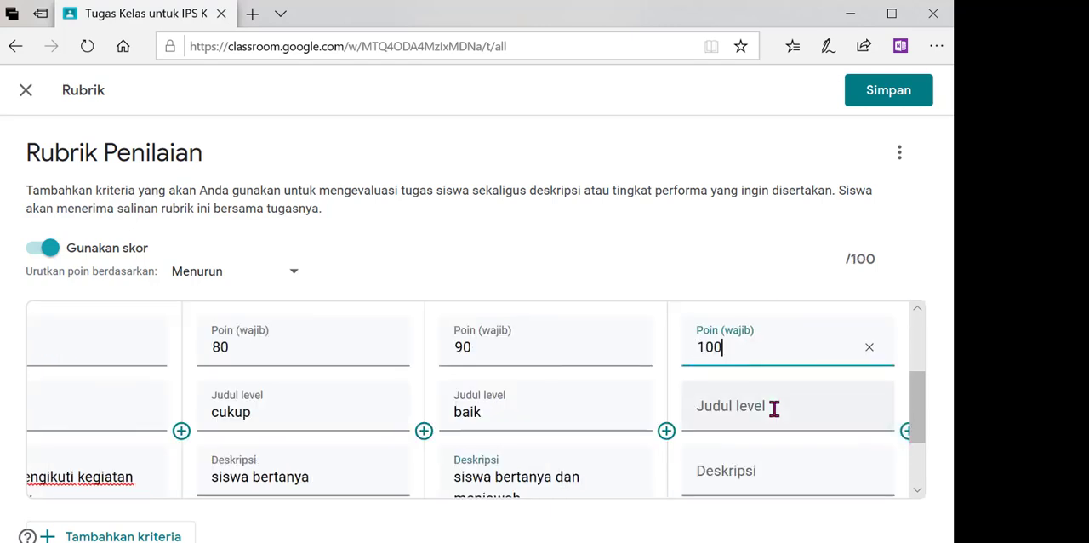
left_click(766, 412)
type("sa")
key("BackSpace")
key("BackSpace")
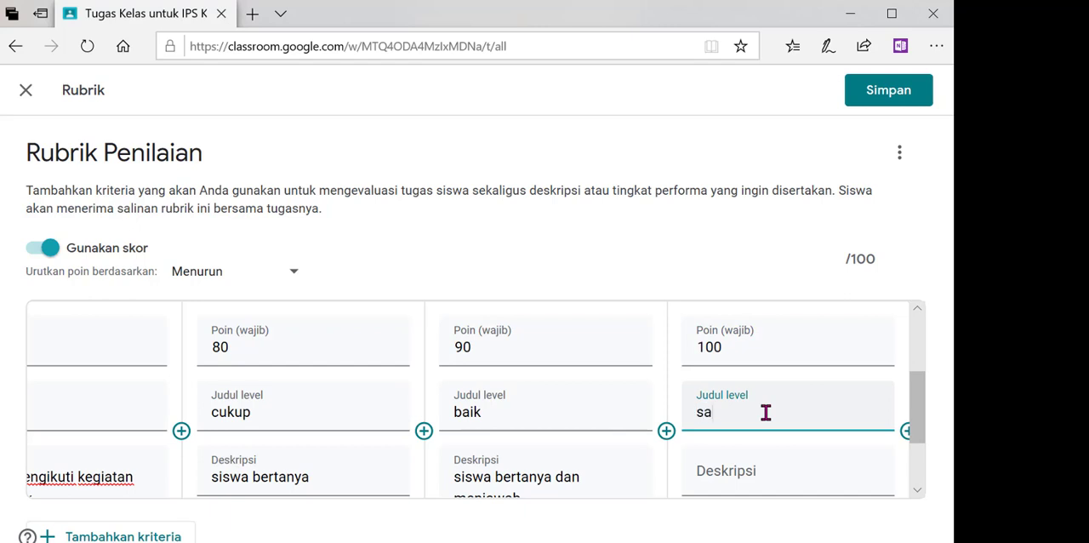
type("istimewa")
- Describe the "istimewa" level as "siswa bertanya, menjawab dan melakukan presentasi"
left_click(736, 471)
type("s")
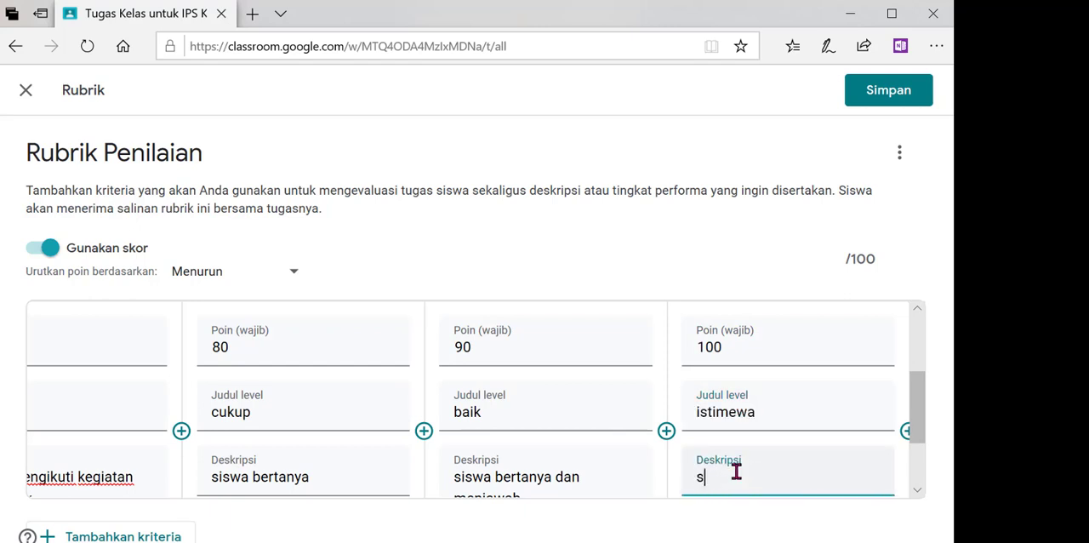
type("iswa bertanya, menj")
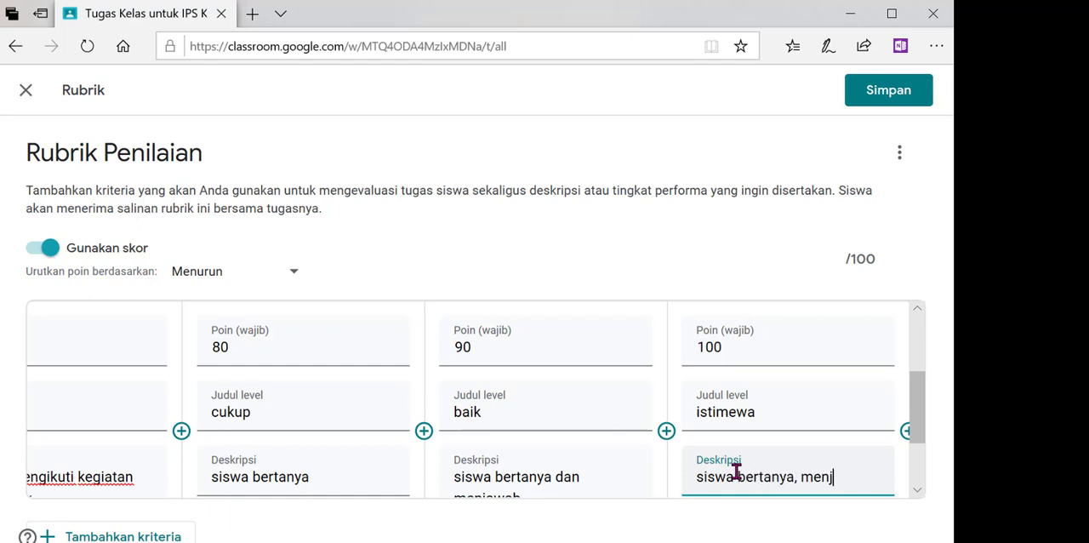
type("awab dan ")
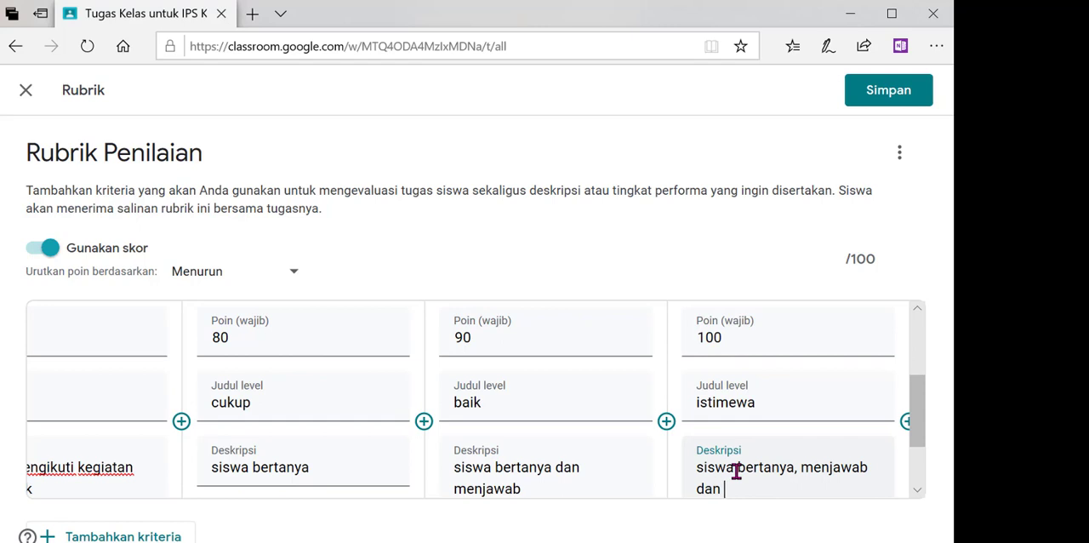
type("melakukan presentasi")
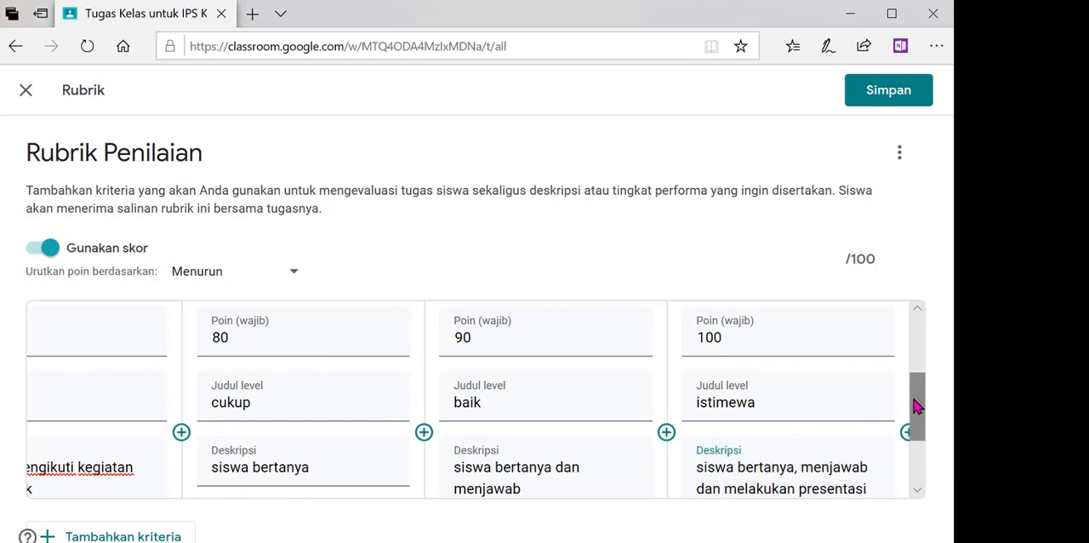
- Save the completed rubric and return to the Tugas Kelas list
left_click_drag(918, 407, 902, 304)
left_click(888, 91)
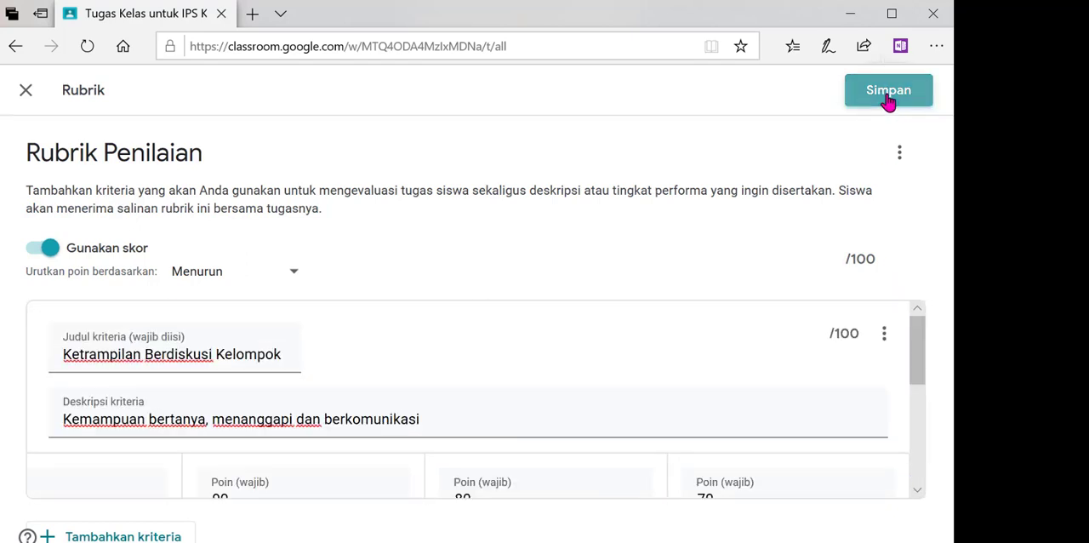
left_click(406, 265)
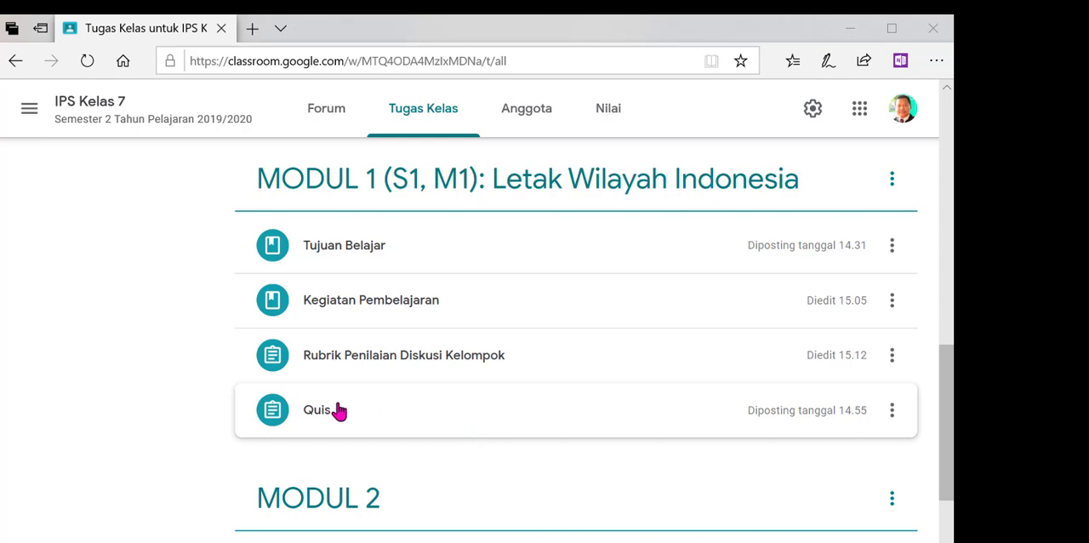
- Open the Quis assignment under MODUL 1 for editing and retitle it "Quis Letak Wilayah Indonesia"
left_click(891, 410)
left_click(858, 409)
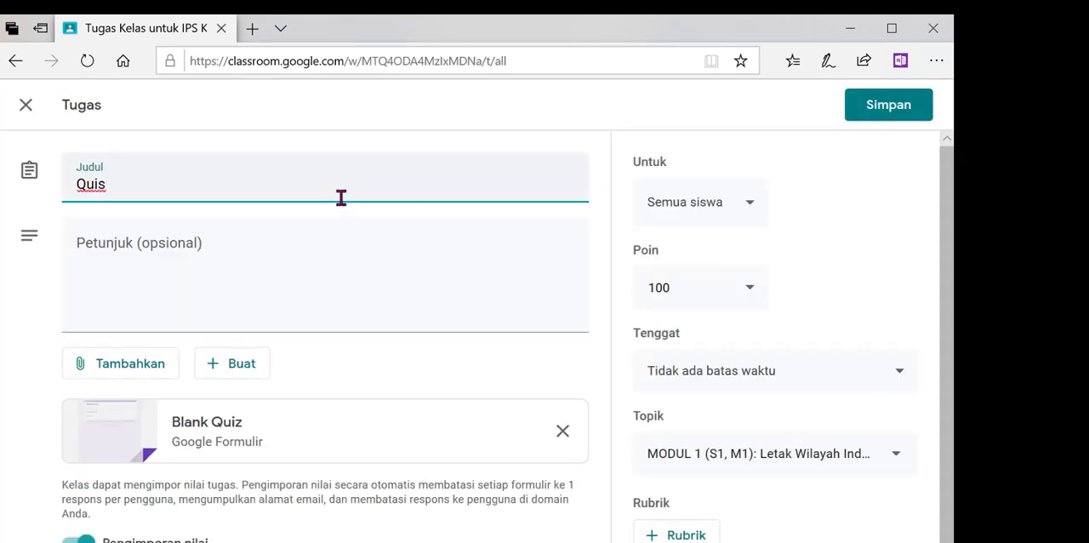
type("Letak Wilayah Indonesia")
- Enter the quiz assignment's instructions as "Kerjakan kuis setelah kalian mengikuti seluruh pembelajaran"
left_click(258, 282)
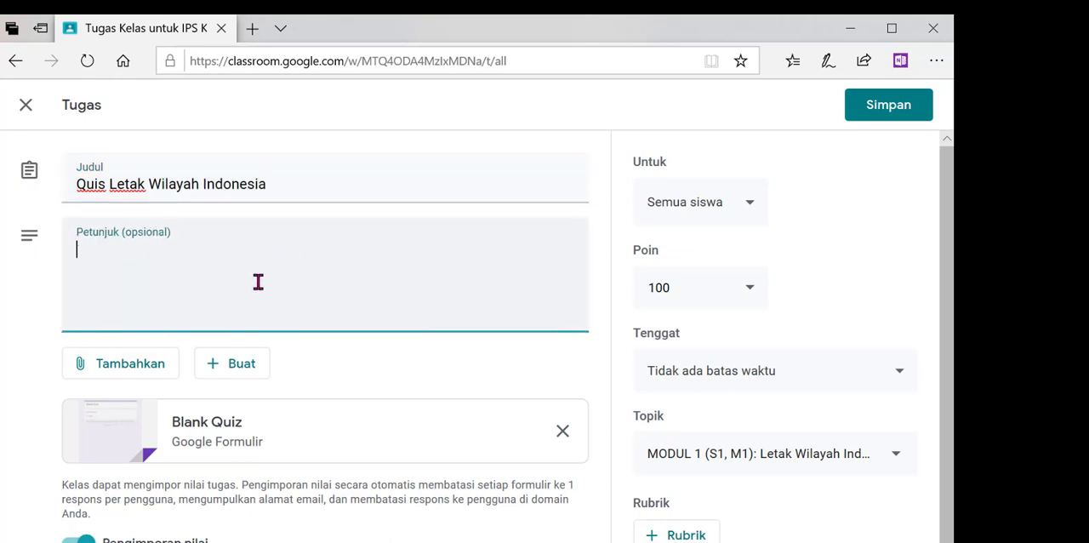
type("Kerjakan ")
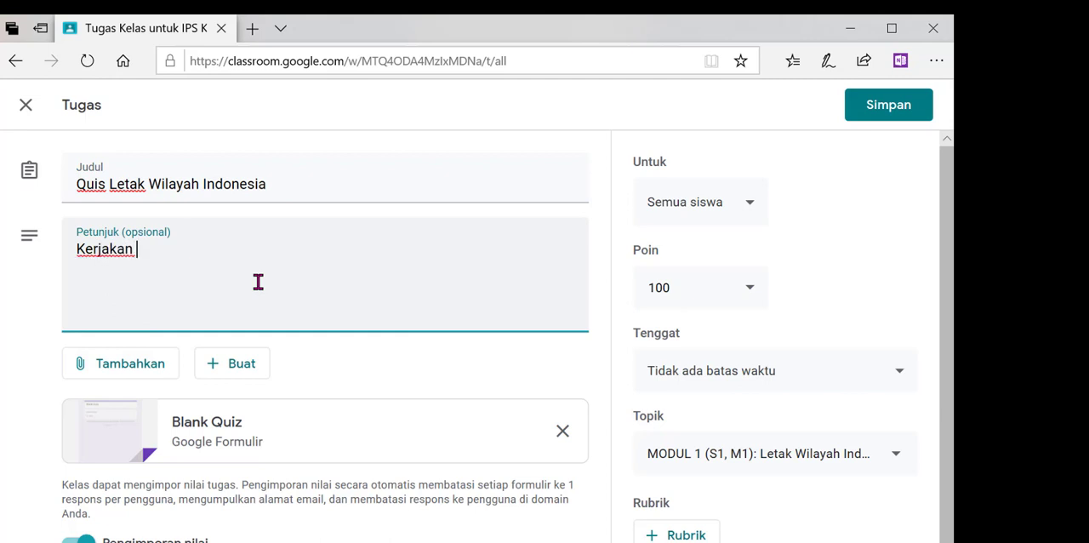
type("kuis setela")
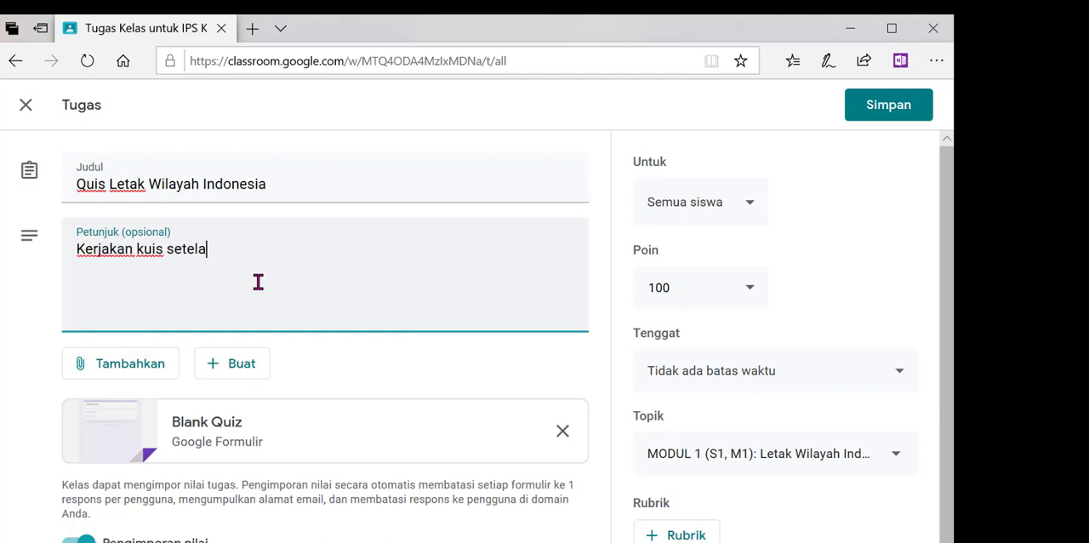
type("h kalian mengi")
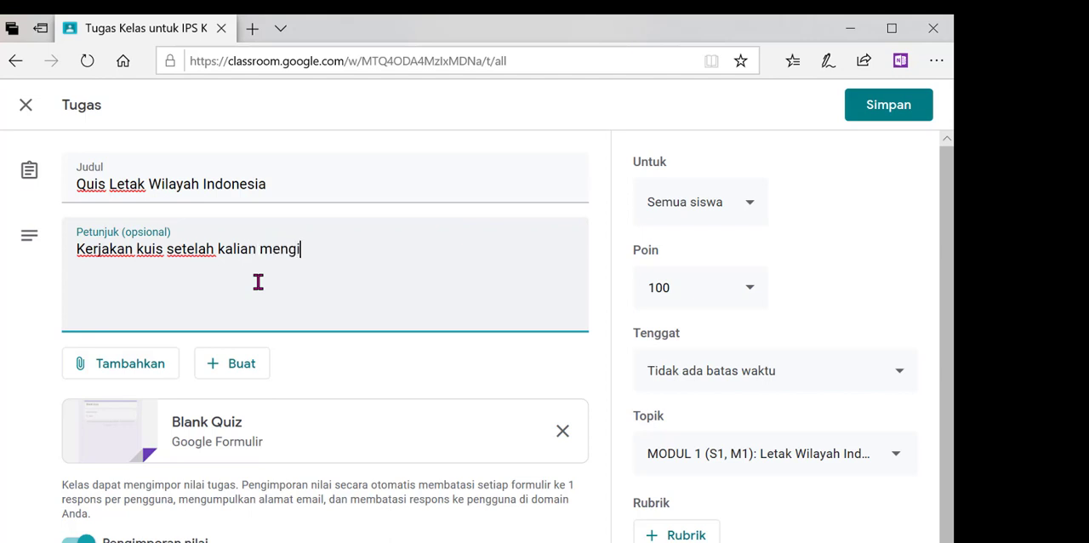
type("kuti seluruh pem")
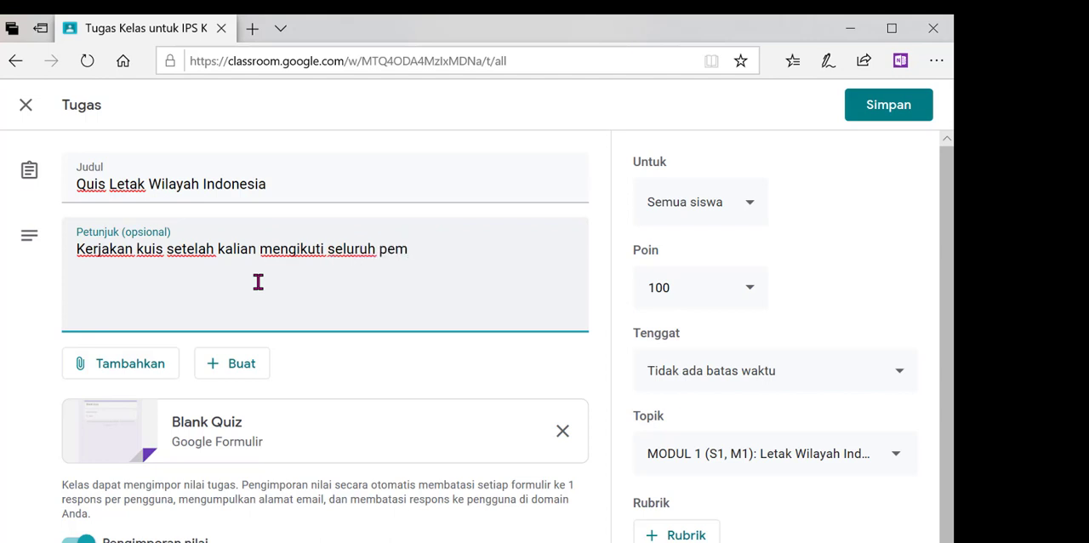
type("belajaran")
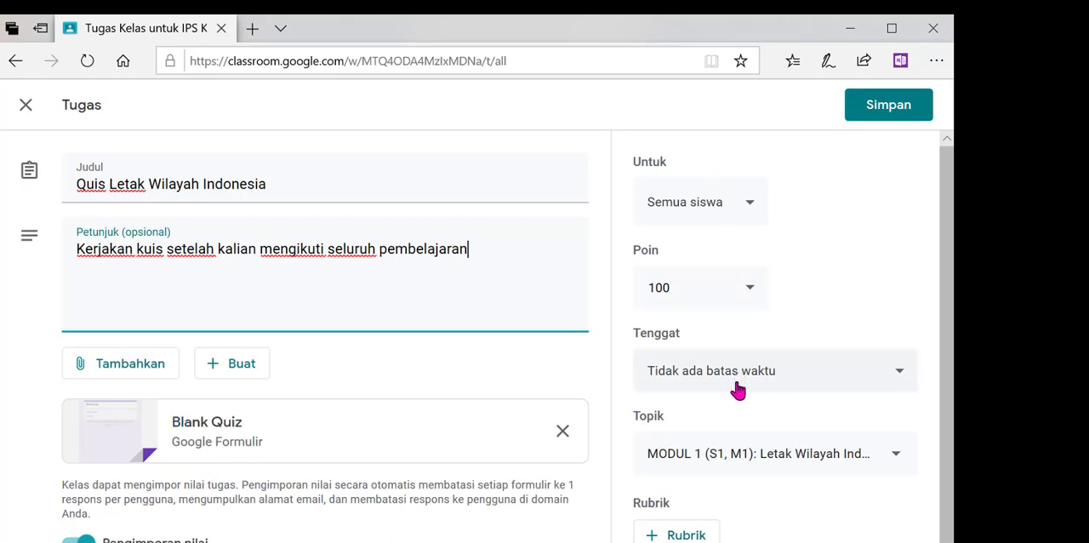
- Set the quiz assignment's due date to 2 Jun 2020 at 23.59
left_click(792, 386)
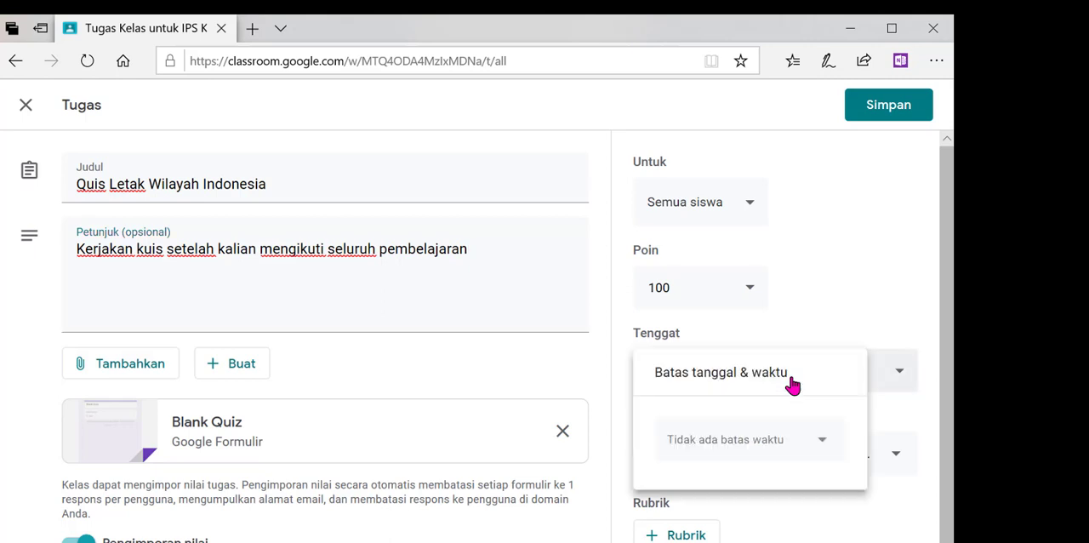
left_click(765, 443)
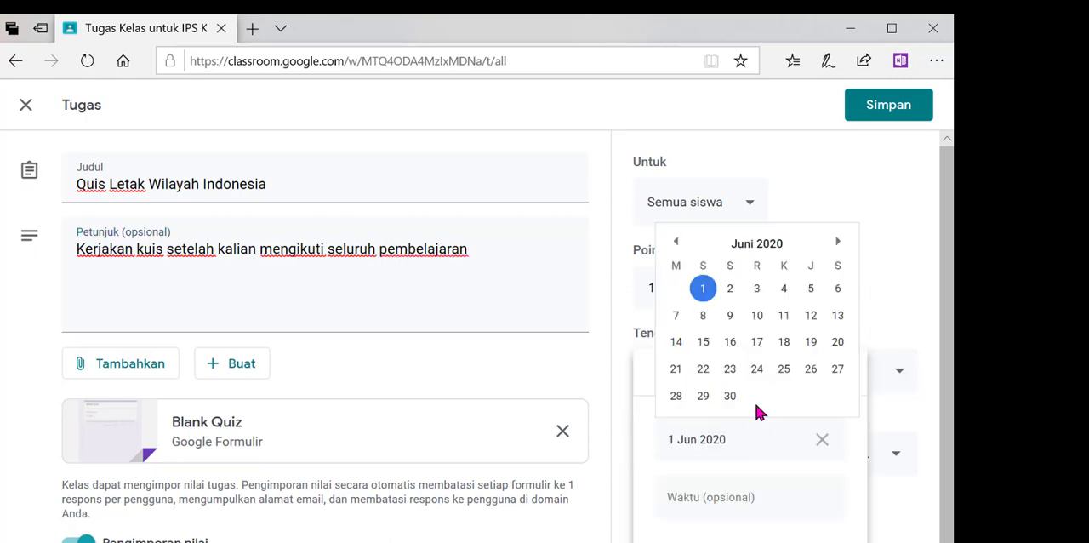
left_click(730, 289)
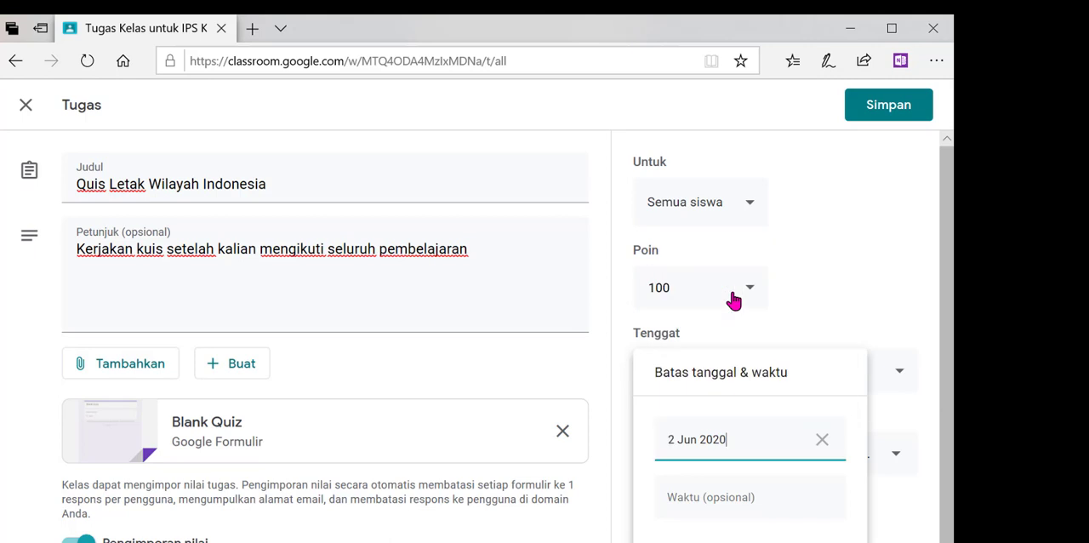
left_click(731, 502)
left_click(894, 502)
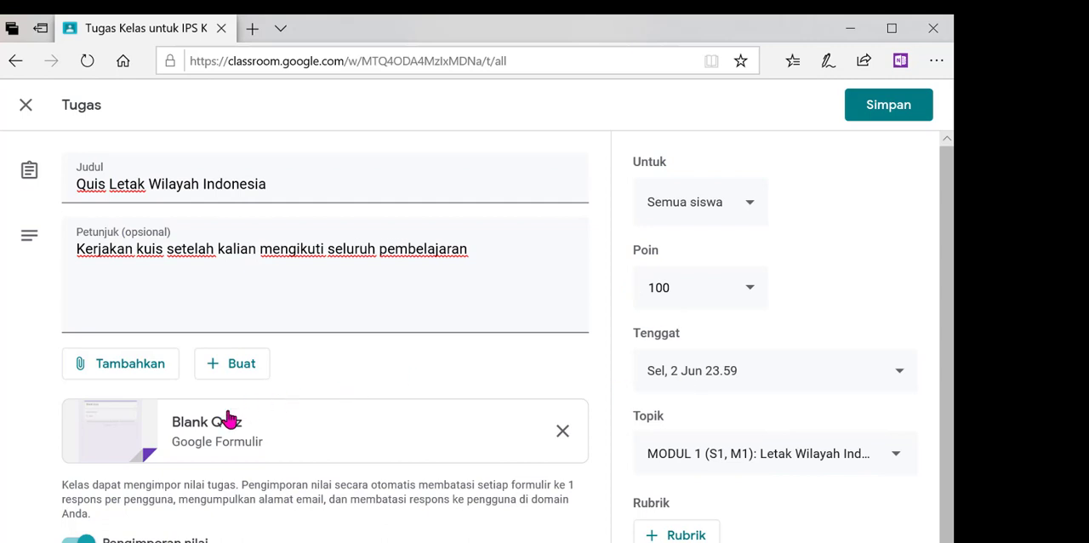
- Open the attached quiz form and add options "letak diantara benua Asia-Australia", "letak garis lintang dan bujur", "letak pertemuan daerah lempeng", "letak sirkum Mediteran dan Pasifik"
left_click(207, 429)
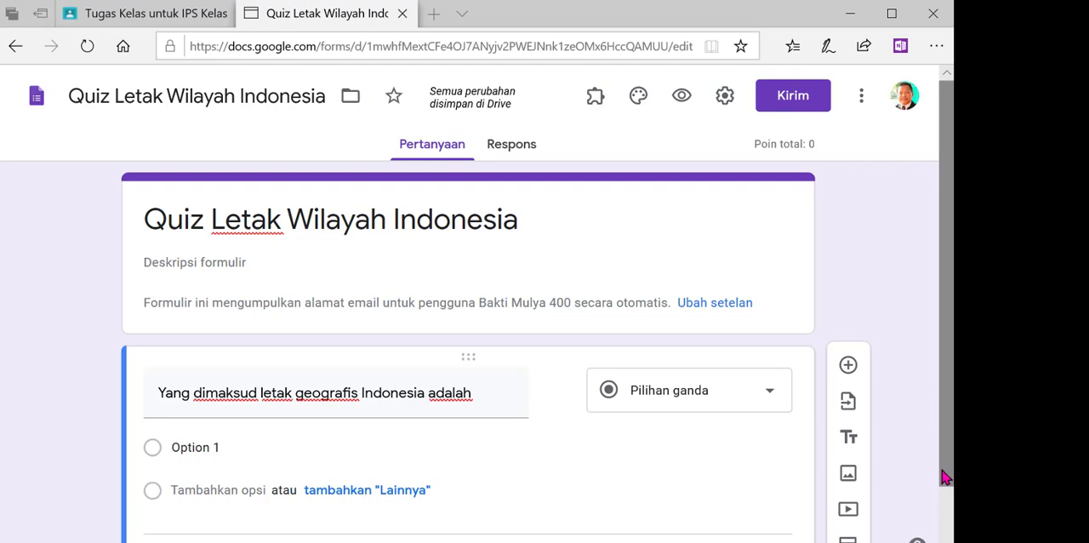
left_click_drag(943, 474, 949, 526)
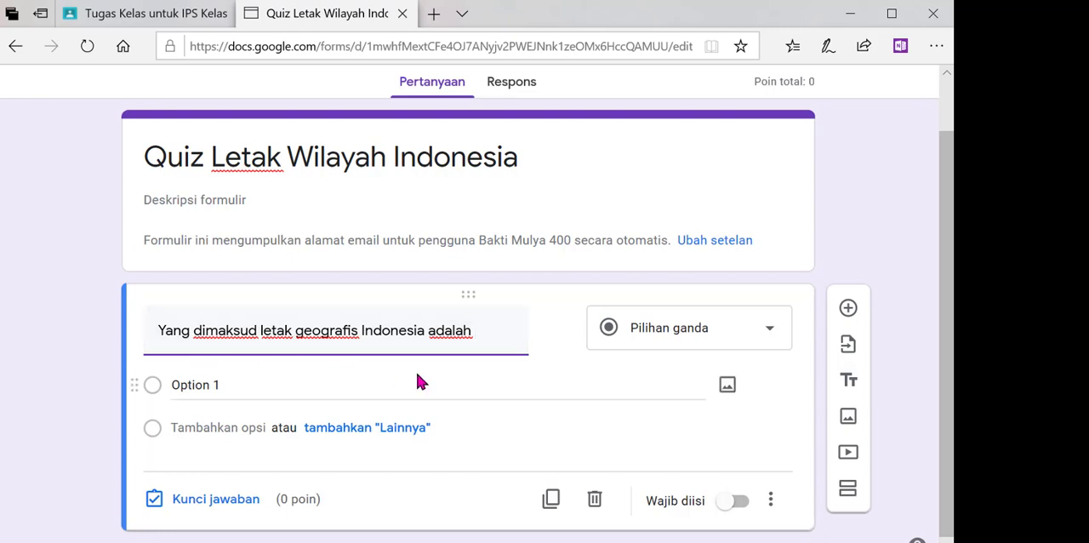
left_click(348, 389)
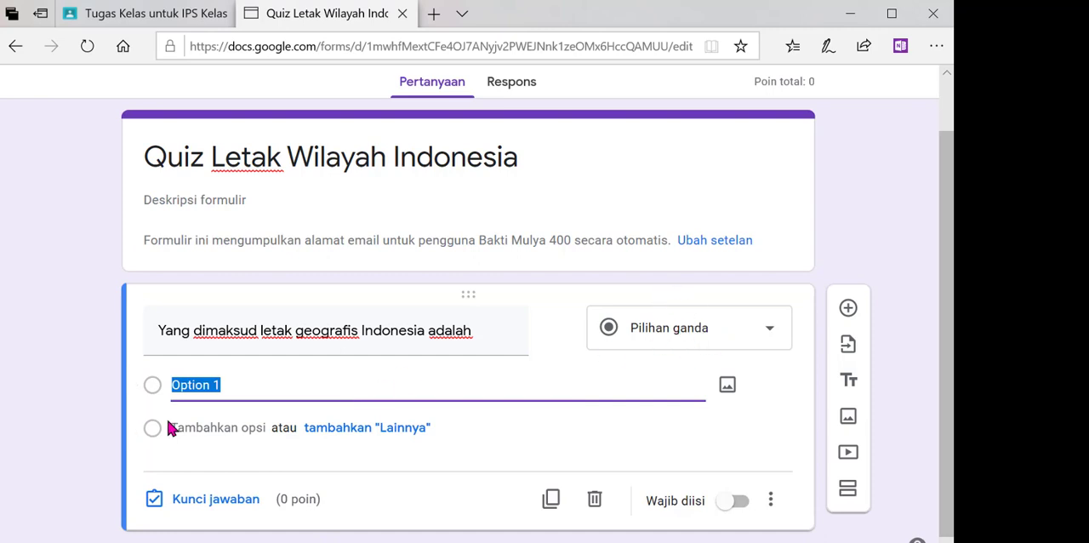
type("• letak diantara benua Asia-Australia • letak garis lintang dan bujur • letak pertemuan daerah lempeng • letak sirkum Mediteran dan Pasifik")
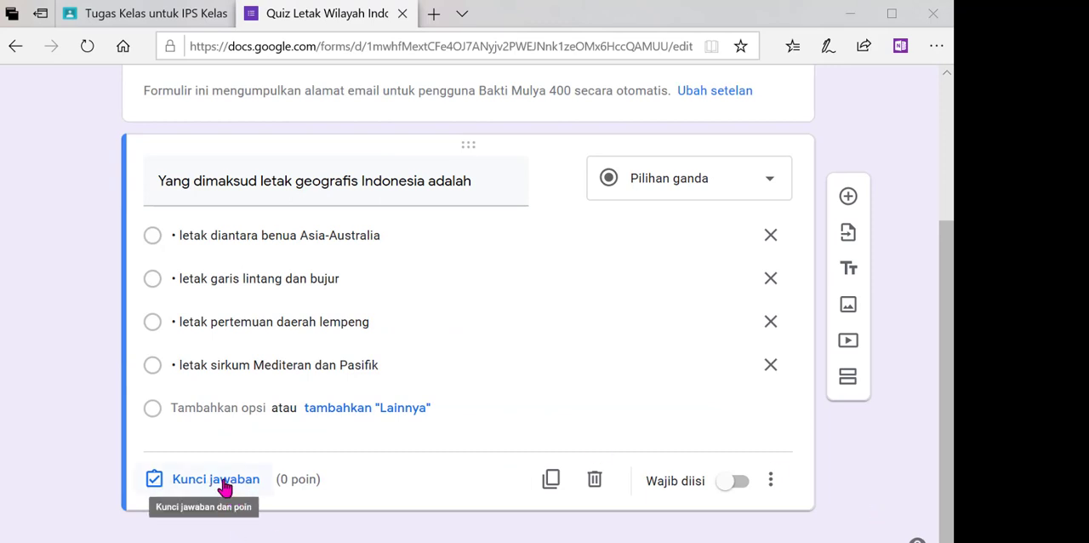
- Mark "letak diantara benua Asia-Australia" as the question's correct answer and make it worth 1 point
left_click(222, 481)
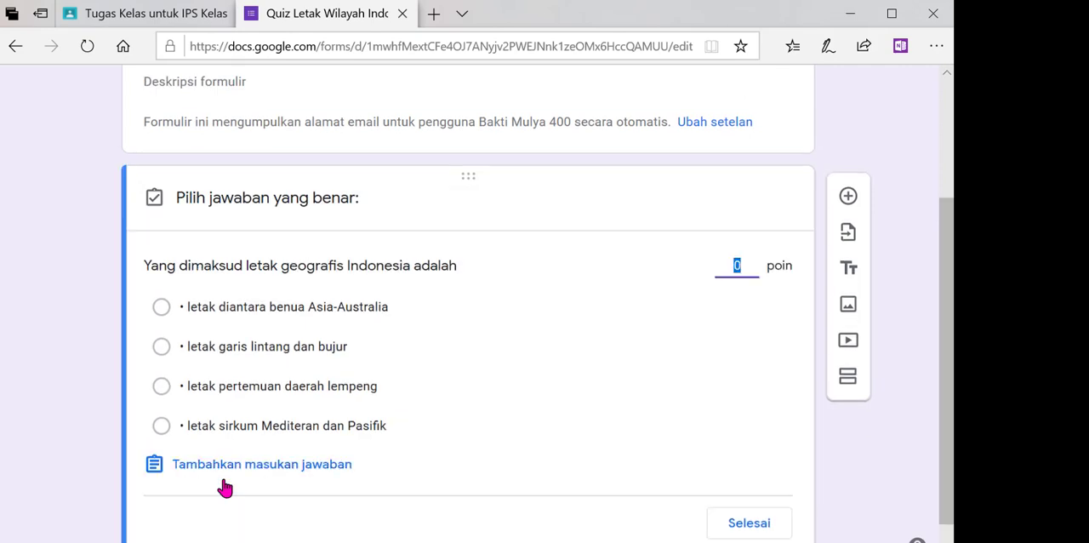
left_click(161, 308)
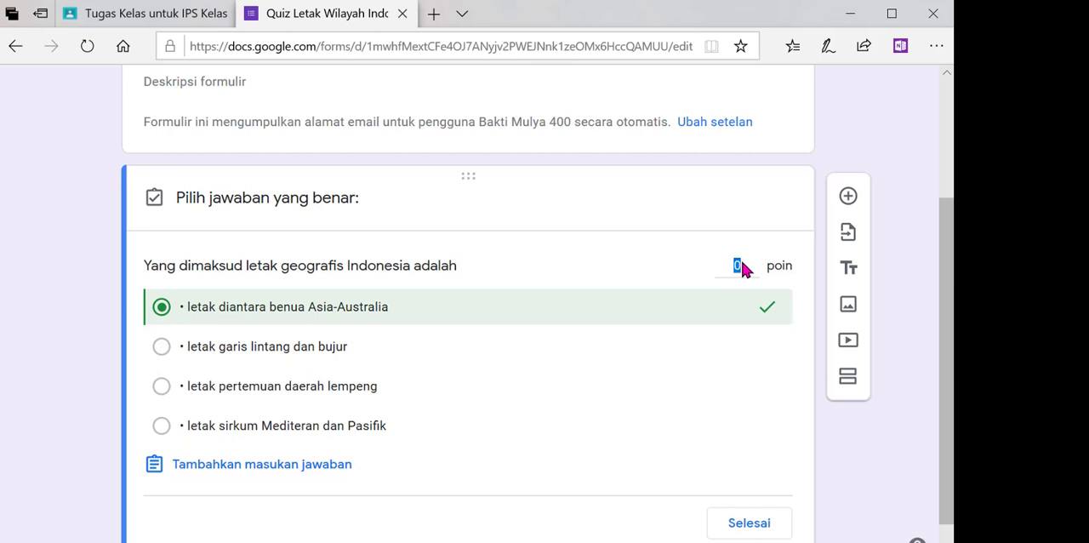
left_click(738, 268)
type("1")
left_click(743, 529)
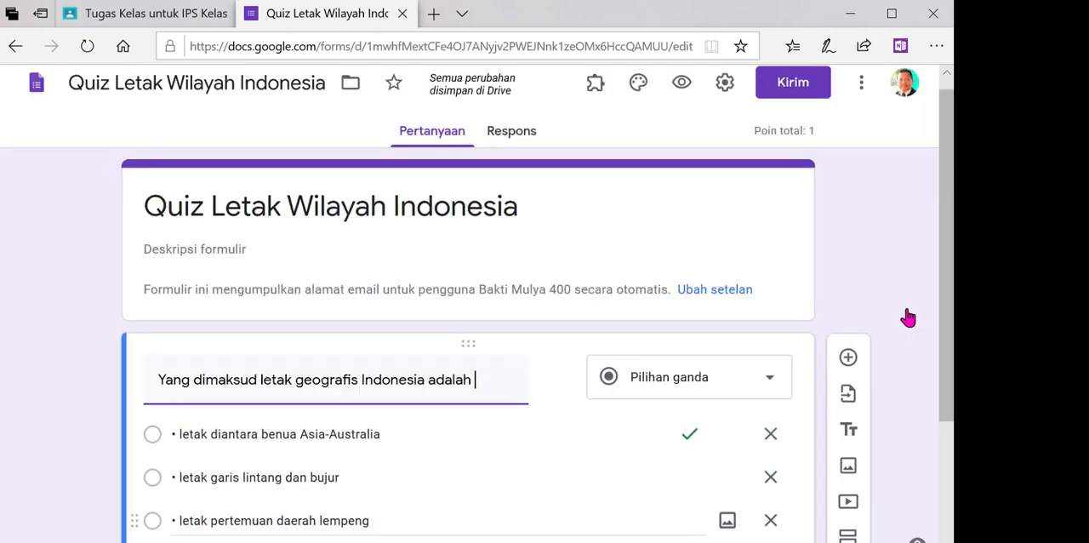
- Add a second question reading "Bagaimana pengaruh letak lintang terhadap iklim di Indonesia"
scroll(944, 285, "down", 3)
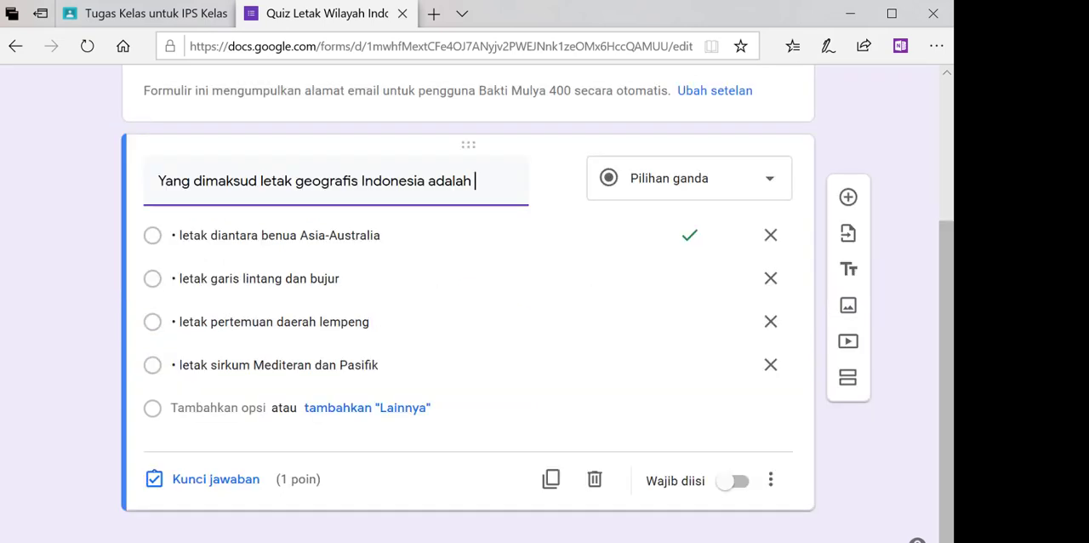
left_click(841, 200)
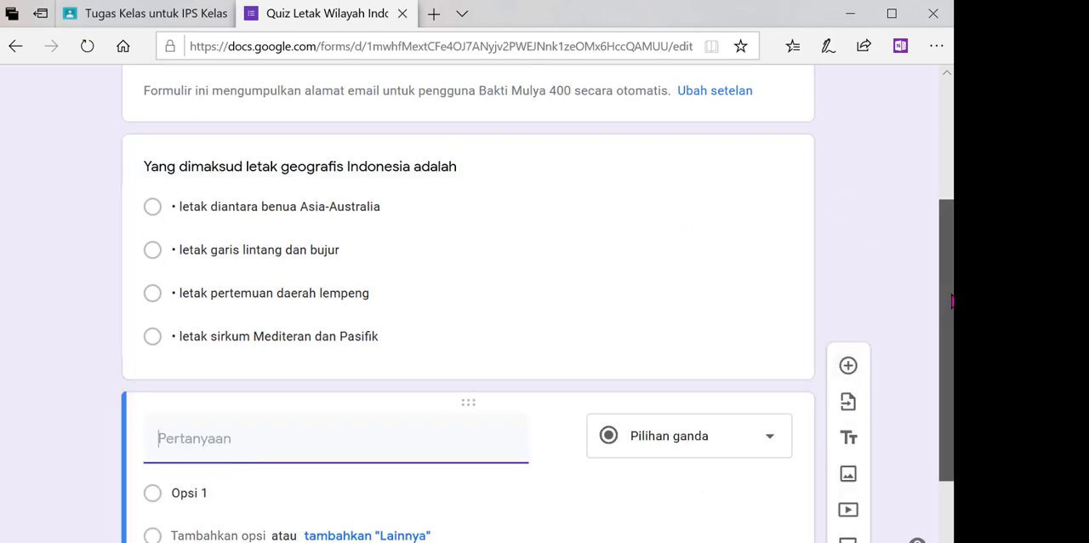
left_click_drag(952, 301, 951, 428)
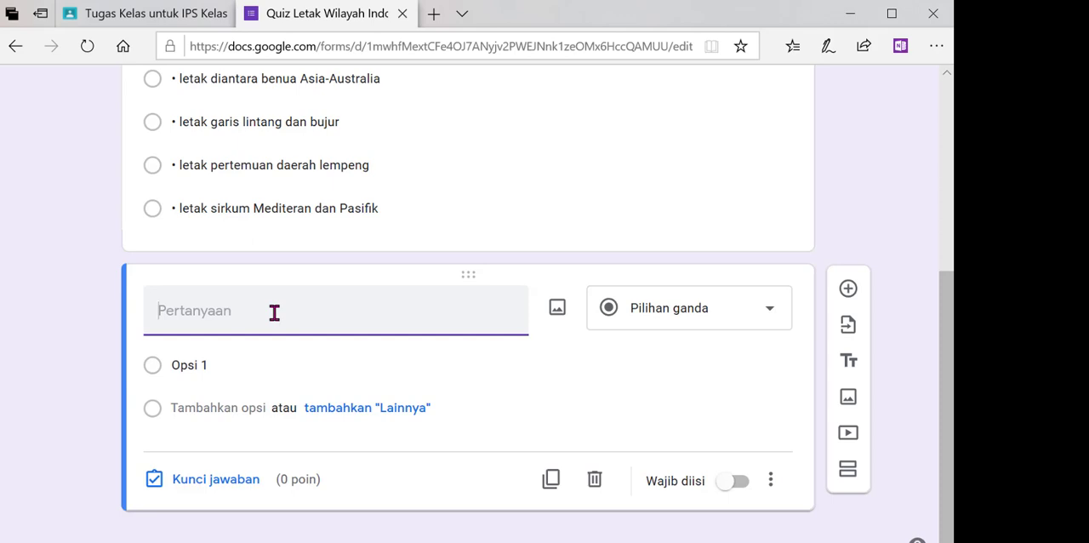
type("Bagaimana")
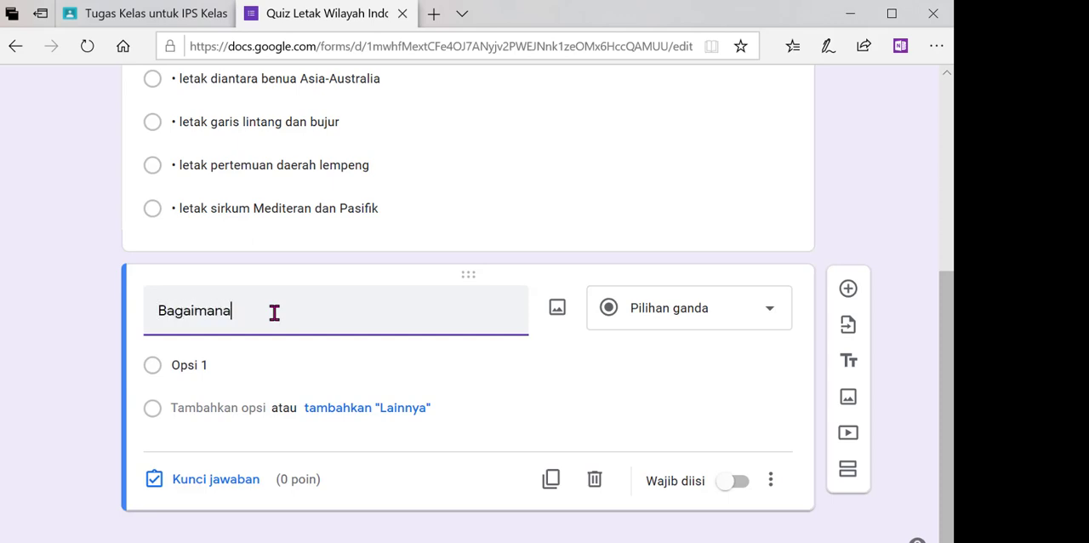
type(" pengaruh letak ")
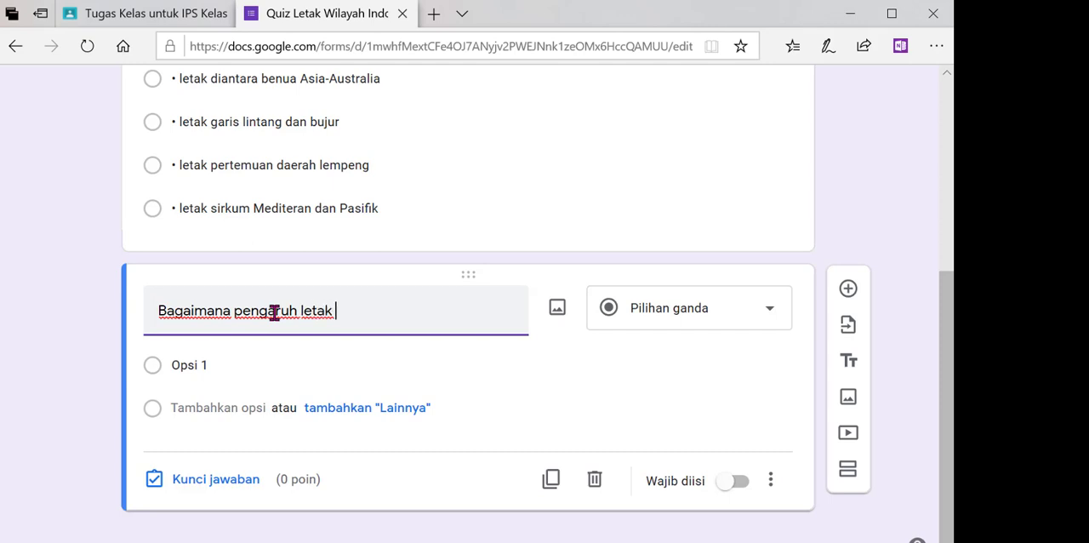
type("lintang")
type("terhadap iklim di Indonesia")
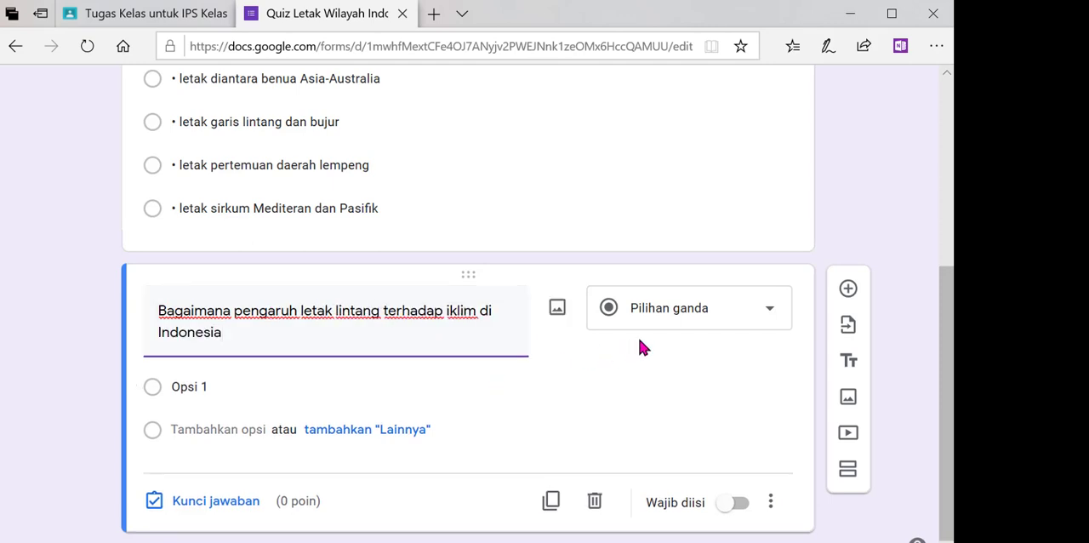
- Change the second question's type to Jawaban singkat and make answering it required
left_click(749, 324)
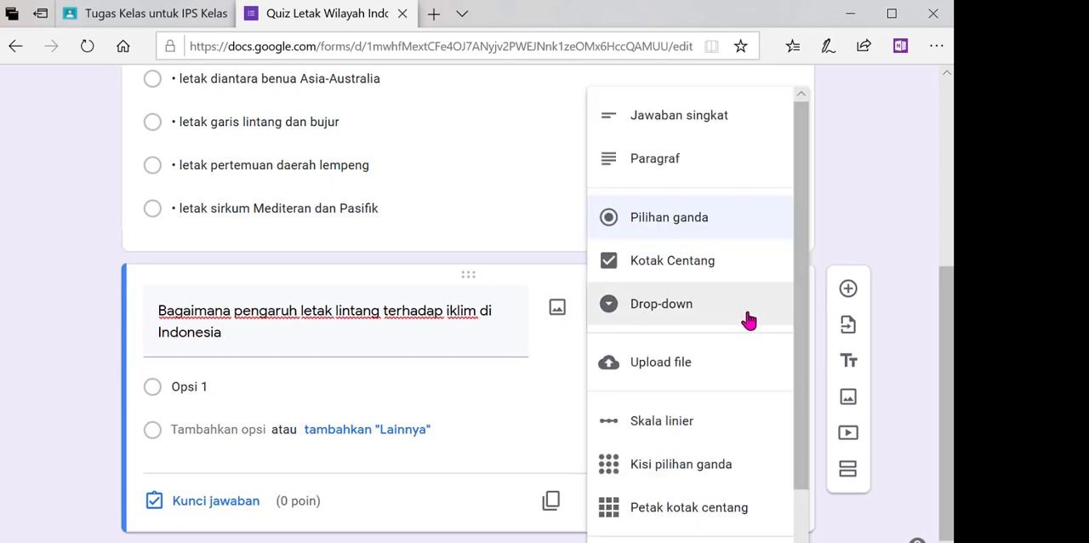
left_click(722, 116)
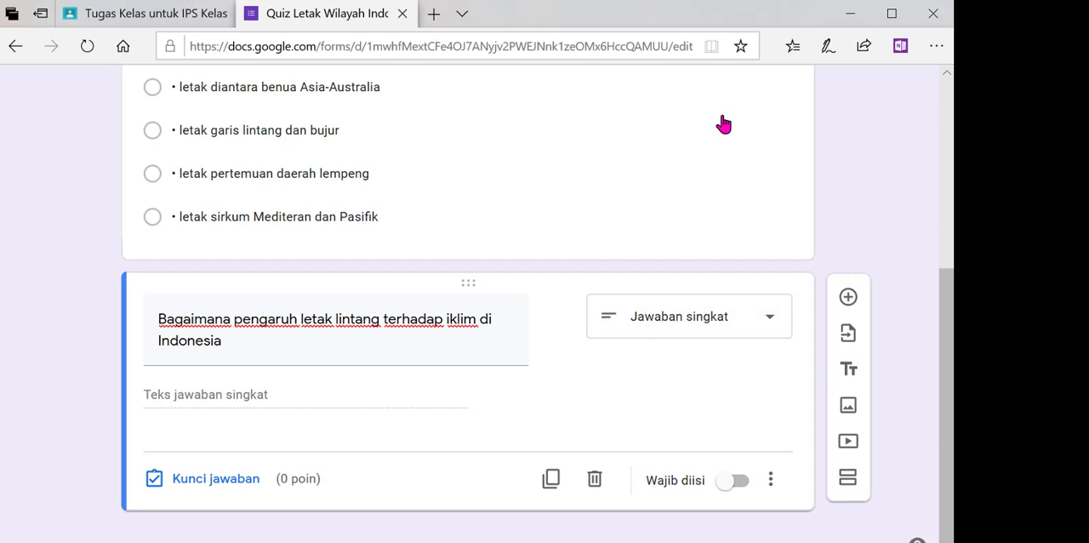
left_click(737, 484)
left_click_drag(939, 432, 947, 331)
left_click(657, 312)
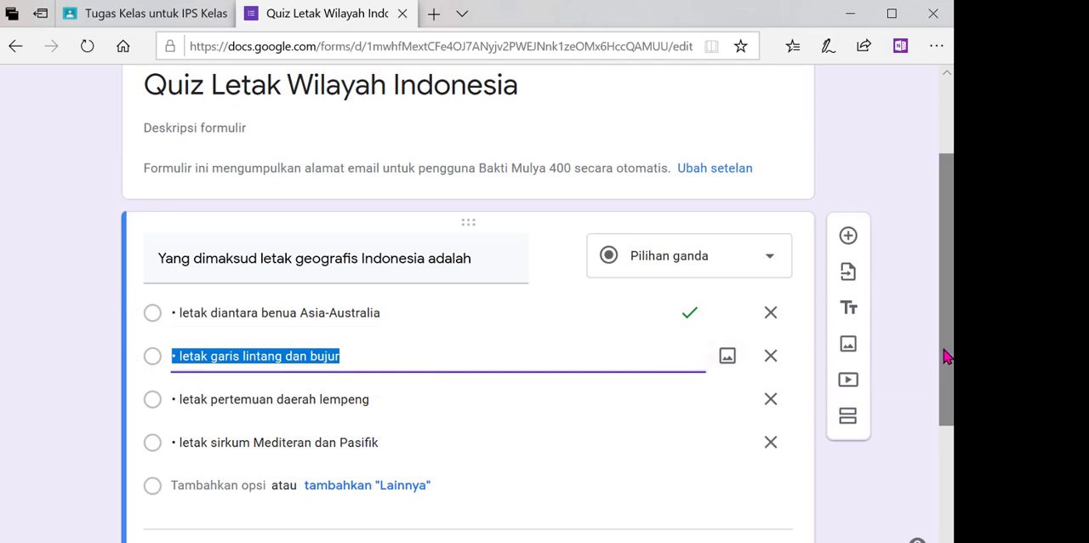
scroll(947, 357, "down", 3)
left_click(770, 350)
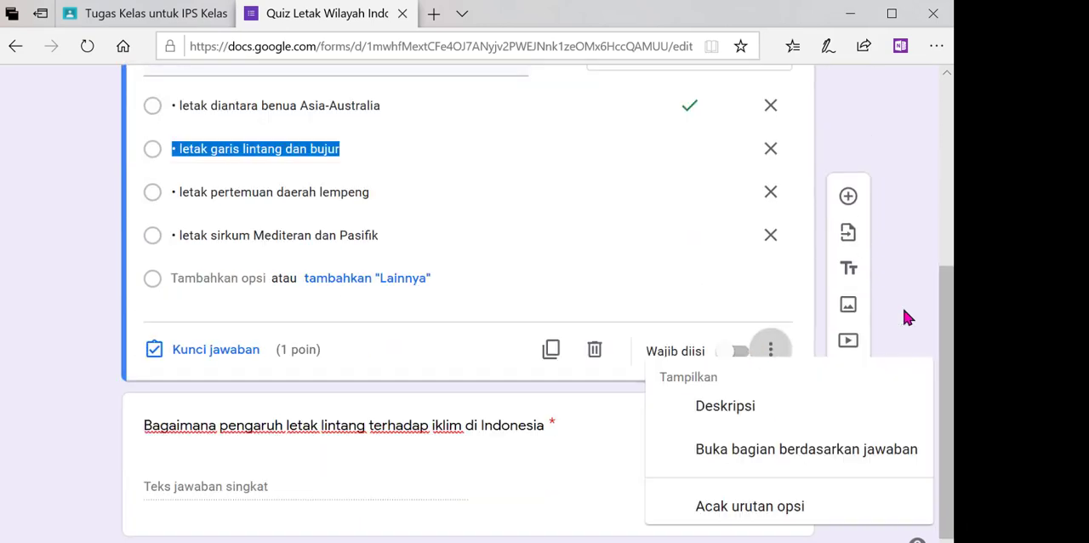
scroll(868, 294, "up", 5)
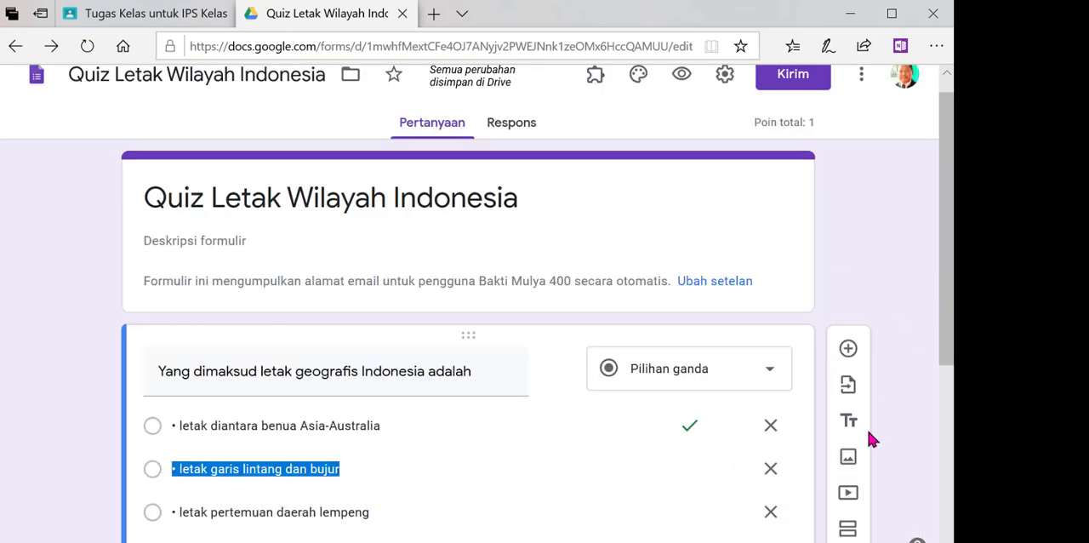
left_click_drag(948, 302, 946, 232)
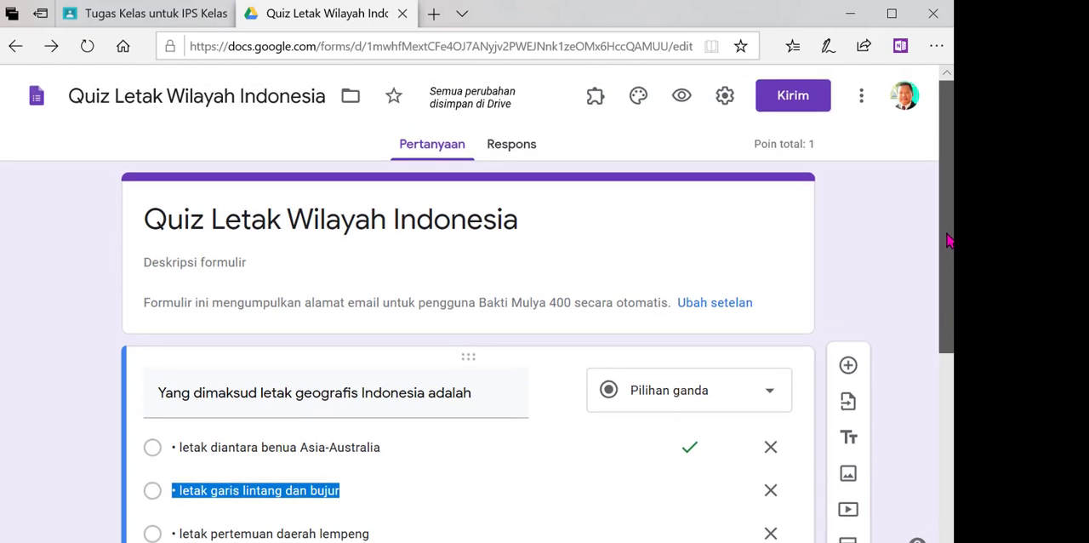
left_click(892, 235)
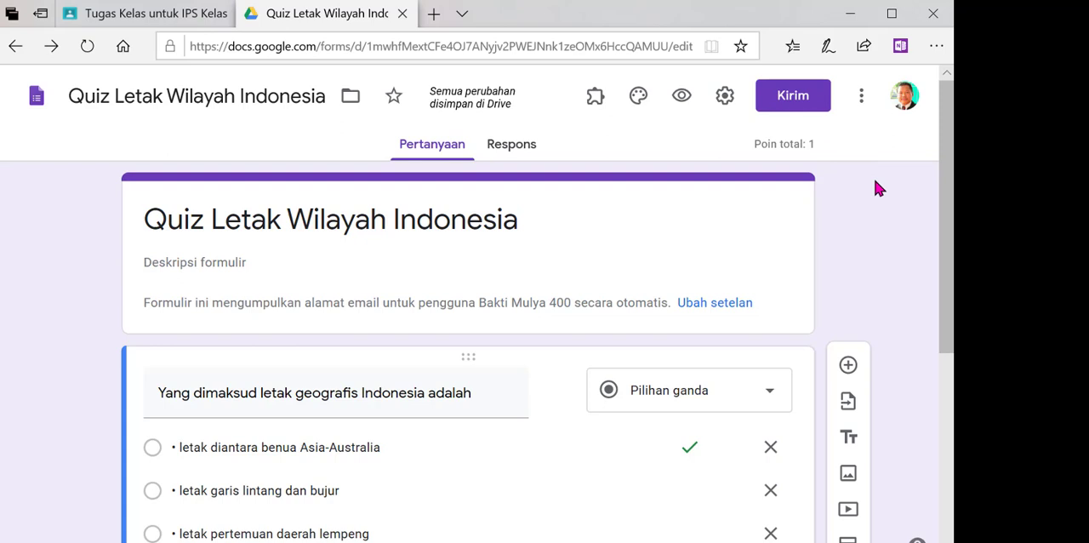
- Close the quiz form, save the quiz assignment and select Quis Letak Wilayah Indonesia under MODUL 1
key("ctrl+w")
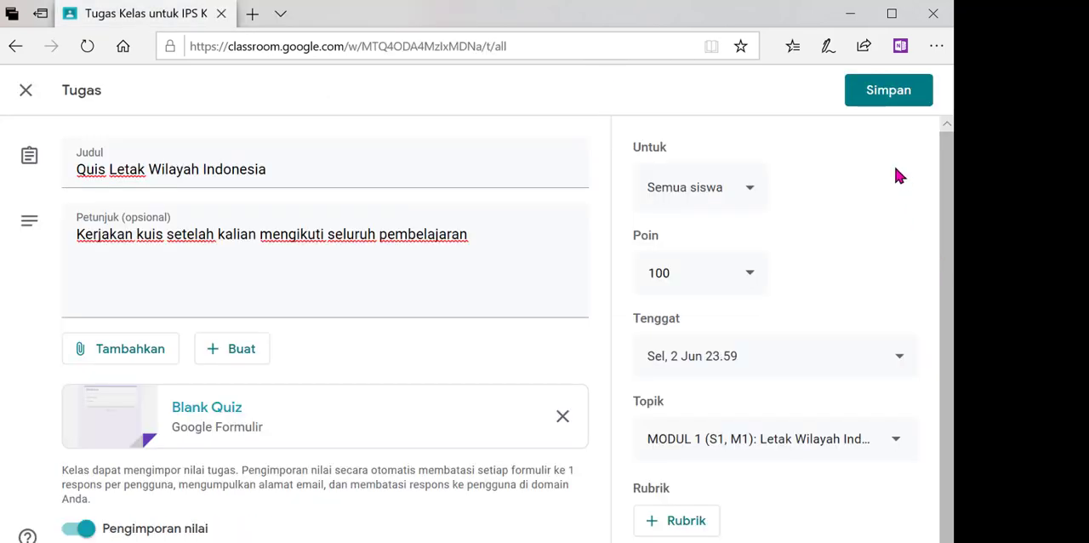
left_click(878, 96)
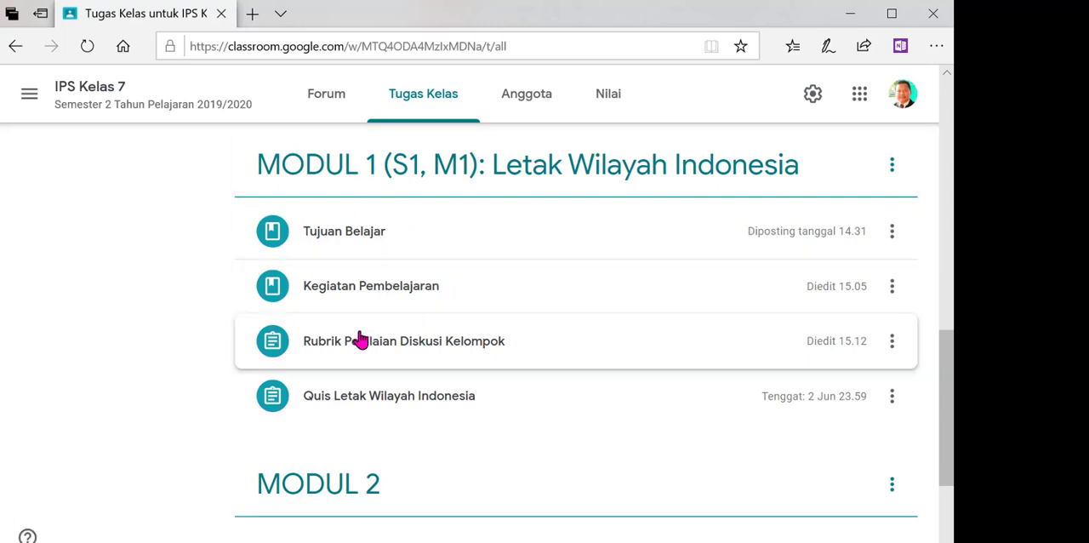
left_click(385, 402)
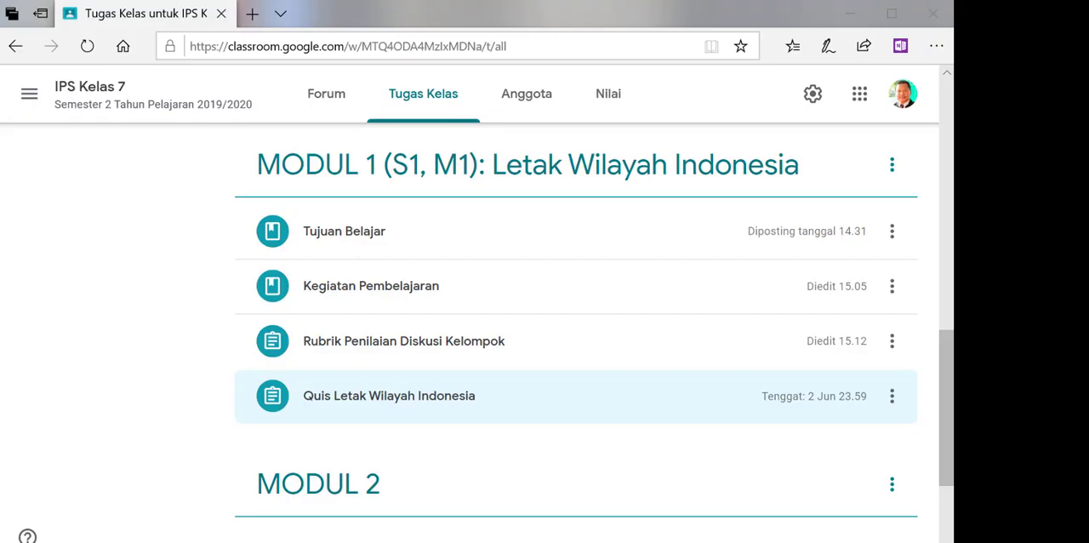